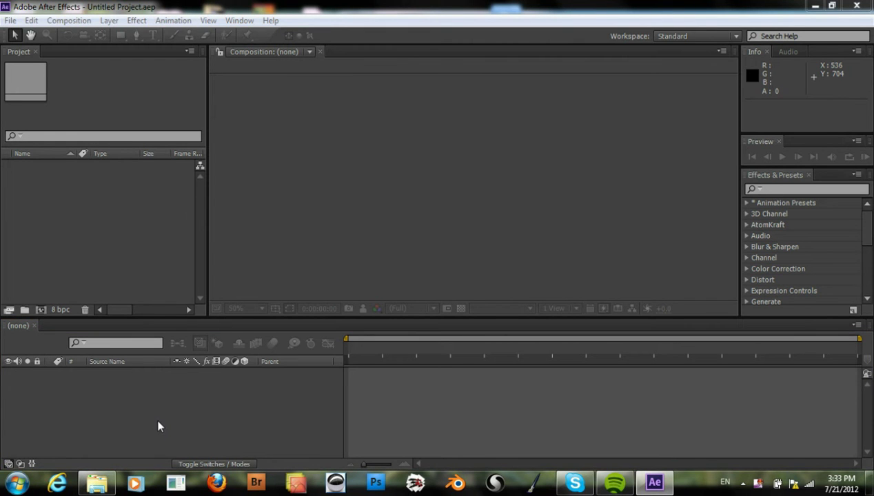
# Import planar_tracking.AVI and erie_lackawanna.png, build a planar_tracking comp, and layer the PNG above it.
pyautogui.click(97, 482)
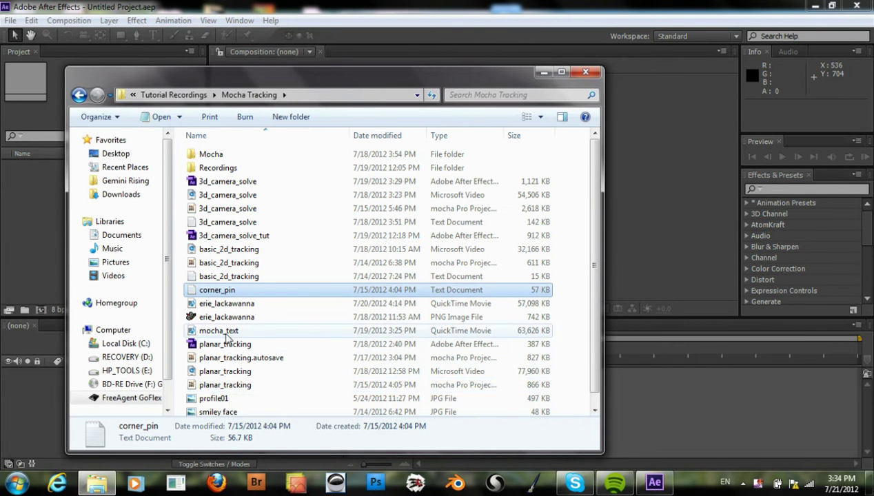
pyautogui.click(227, 387)
pyautogui.click(229, 373)
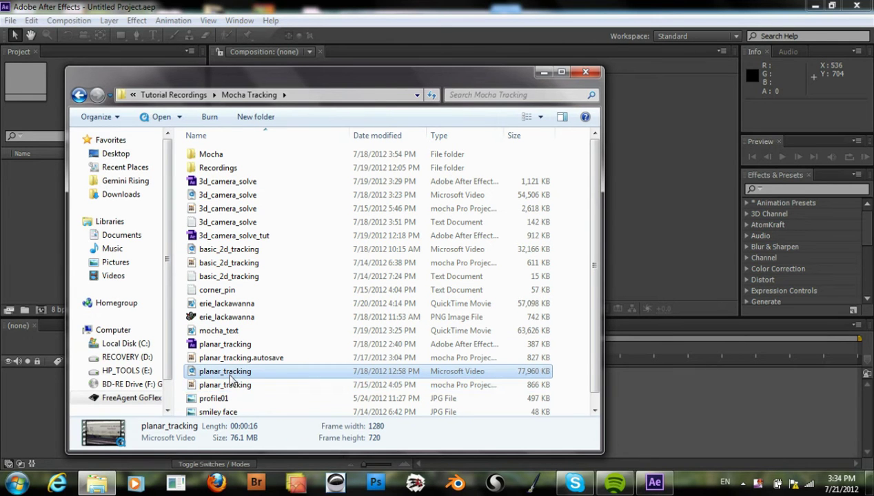
pyautogui.keyDown('ctrl'); pyautogui.click(241, 306); pyautogui.keyUp('ctrl')
pyautogui.keyDown('ctrl'); pyautogui.click(238, 306); pyautogui.keyUp('ctrl')
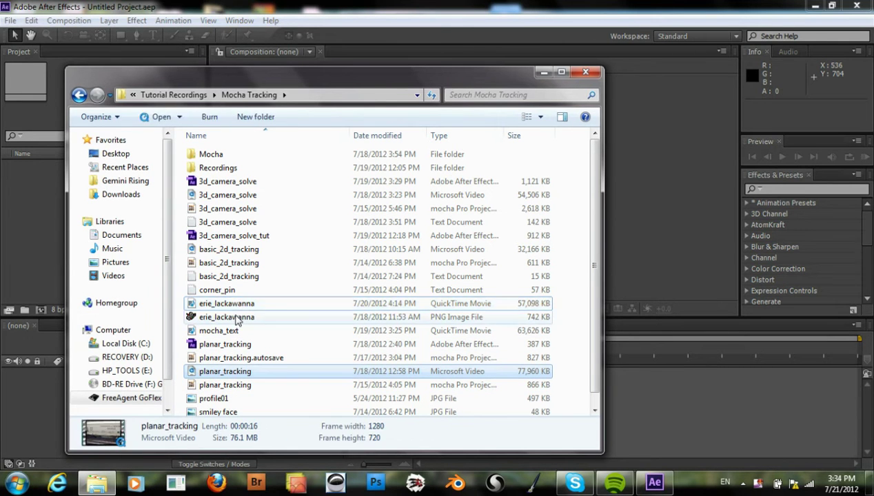
pyautogui.keyDown('ctrl'); pyautogui.click(234, 317); pyautogui.keyUp('ctrl')
pyautogui.moveTo(217, 321); pyautogui.dragTo(41, 256)
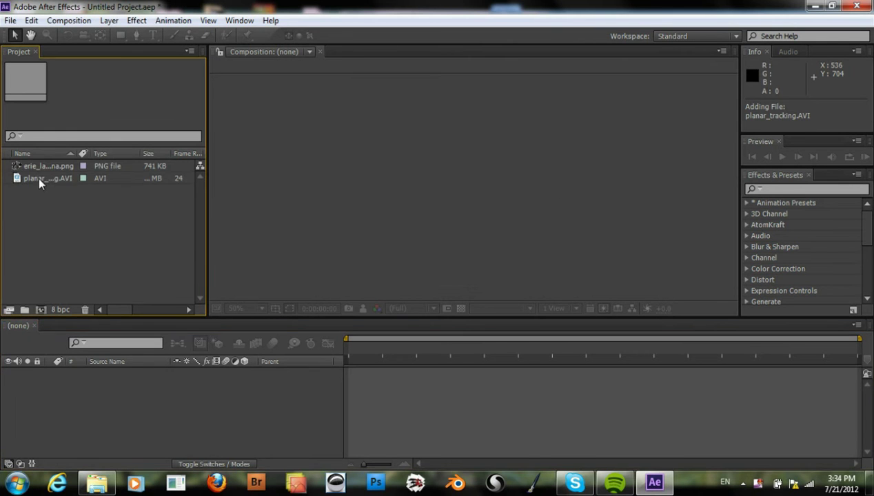
pyautogui.moveTo(38, 177); pyautogui.dragTo(61, 404)
pyautogui.moveTo(50, 166); pyautogui.dragTo(98, 374)
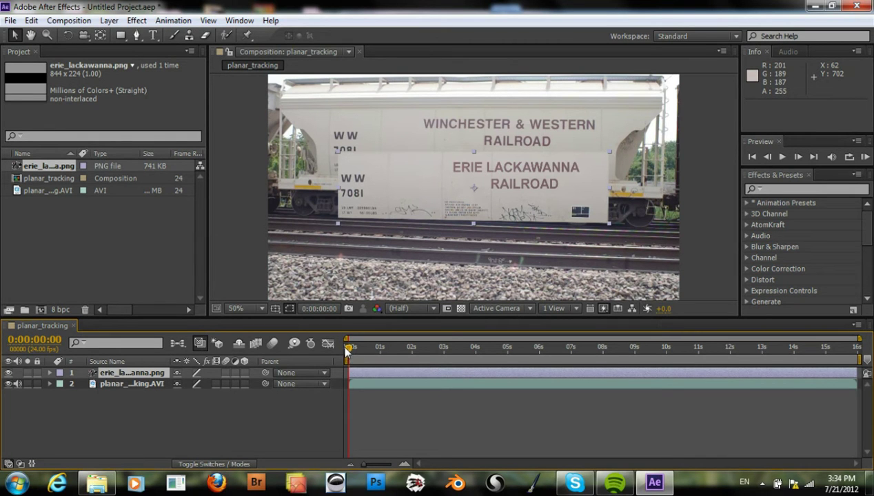
# Paste the tracking keyframes onto the graphic layer and set its Anchor Point to 652, 369.
pyautogui.hotkey('ctrl', 'v')
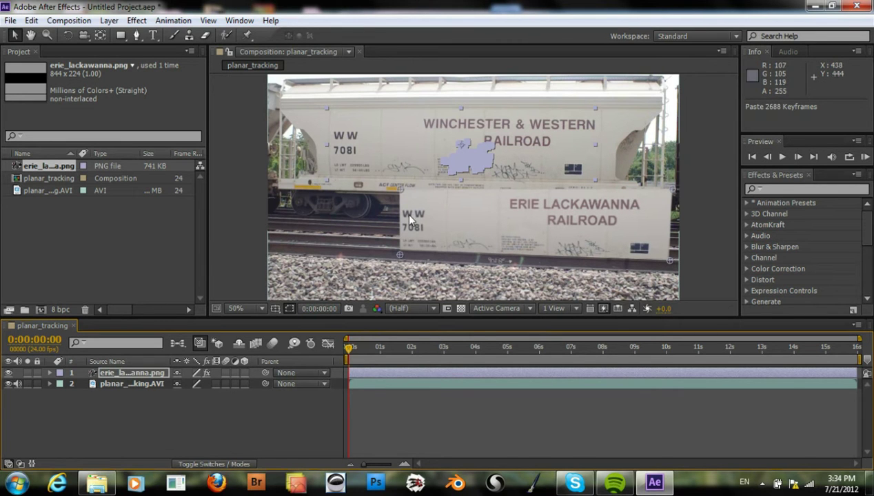
pyautogui.click(49, 373)
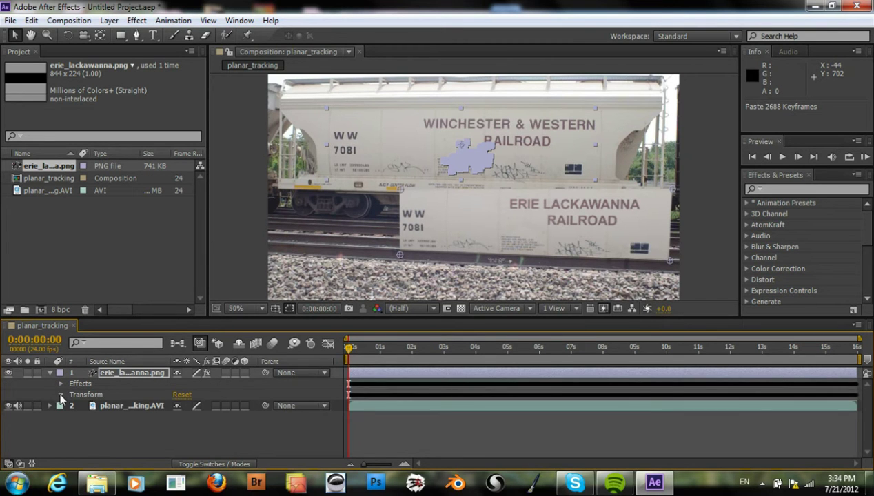
pyautogui.click(60, 394)
pyautogui.click(61, 394)
pyautogui.click(61, 395)
pyautogui.click(102, 405)
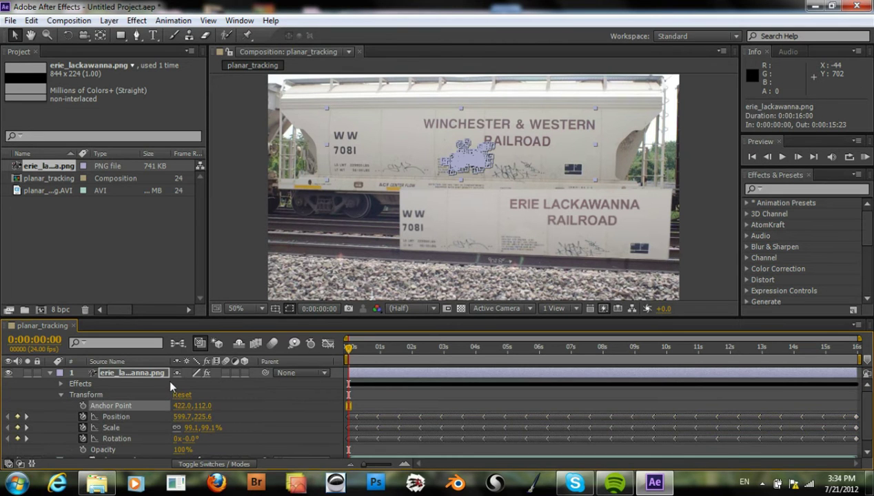
pyautogui.moveTo(178, 411); pyautogui.dragTo(303, 388)
pyautogui.moveTo(202, 410); pyautogui.dragTo(422, 356)
# View the composition at 100% magnification, framing the upper part of the railcar.
pyautogui.click(254, 312)
pyautogui.click(255, 202)
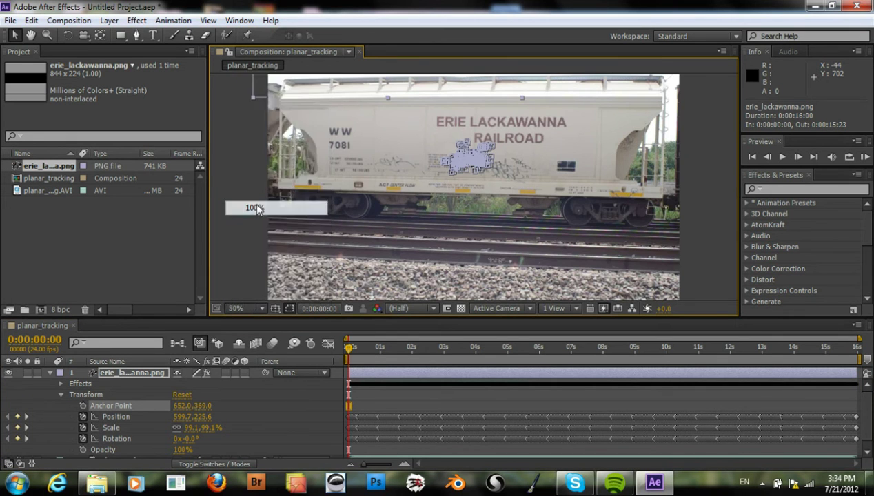
pyautogui.press('h')
pyautogui.moveTo(276, 182); pyautogui.dragTo(359, 224)
# Adjust the Anchor Point to 644, 363 and pan across the car side.
pyautogui.press('v')
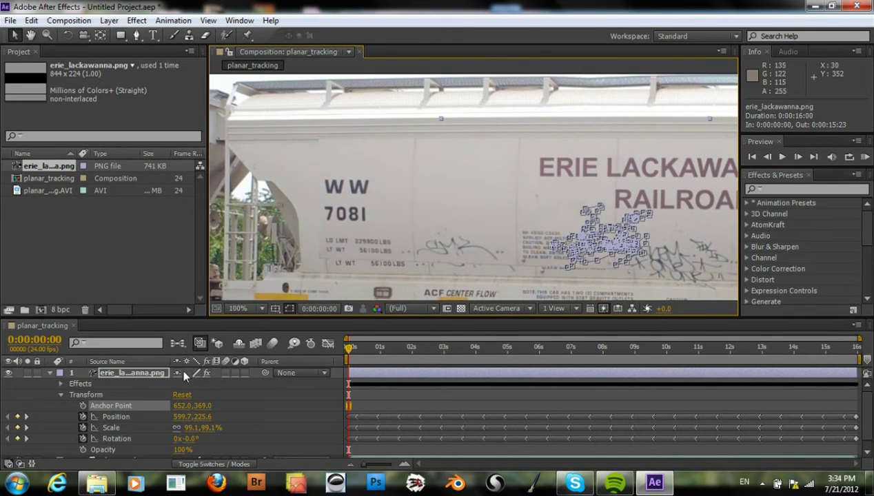
pyautogui.moveTo(199, 409); pyautogui.dragTo(179, 402)
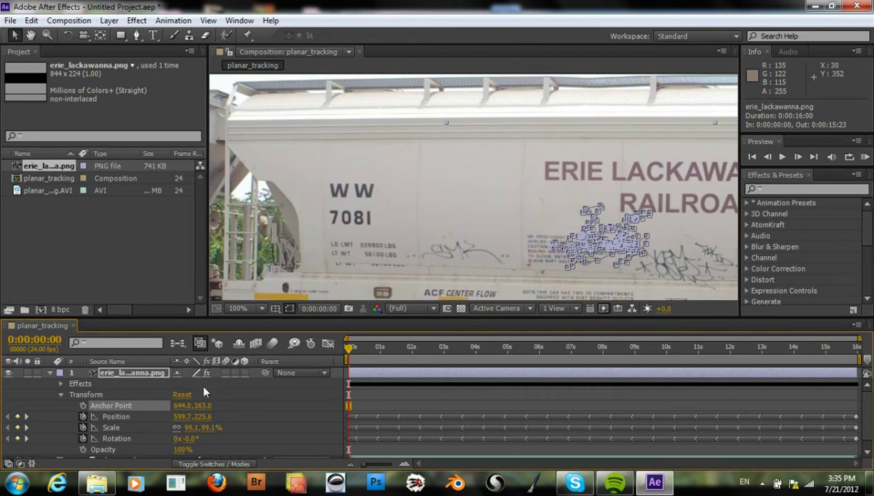
pyautogui.press('h')
pyautogui.moveTo(482, 194); pyautogui.dragTo(379, 173)
pyautogui.moveTo(643, 171); pyautogui.dragTo(450, 191)
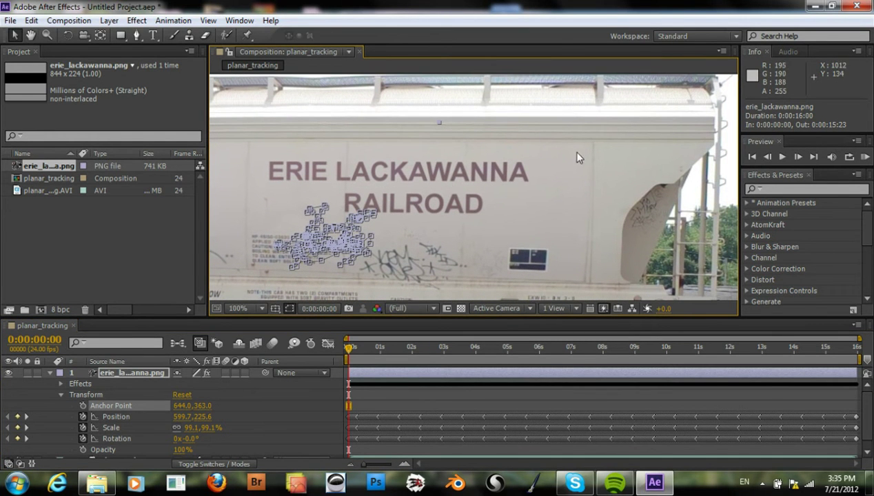
# Pan and zoom the composition view to check the graphic's edges against the lettering.
pyautogui.press('h')
pyautogui.moveTo(420, 253); pyautogui.dragTo(553, 215)
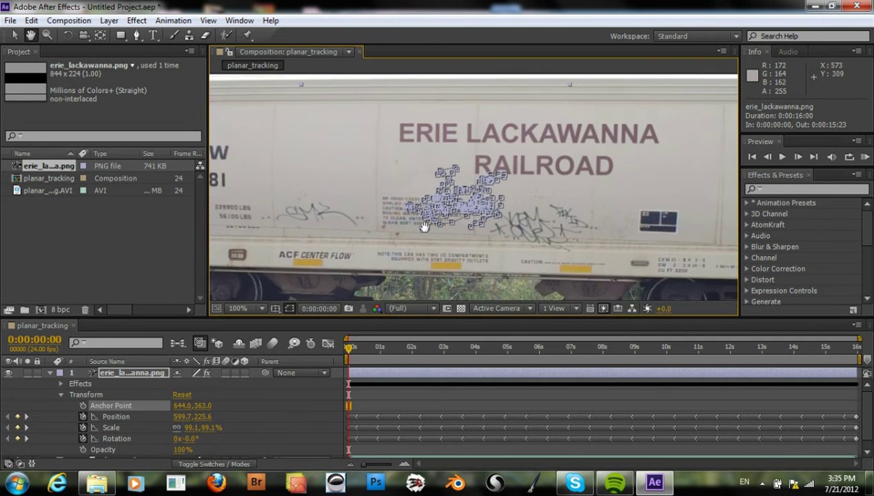
pyautogui.moveTo(420, 225); pyautogui.dragTo(492, 258)
pyautogui.moveTo(384, 217); pyautogui.dragTo(434, 236)
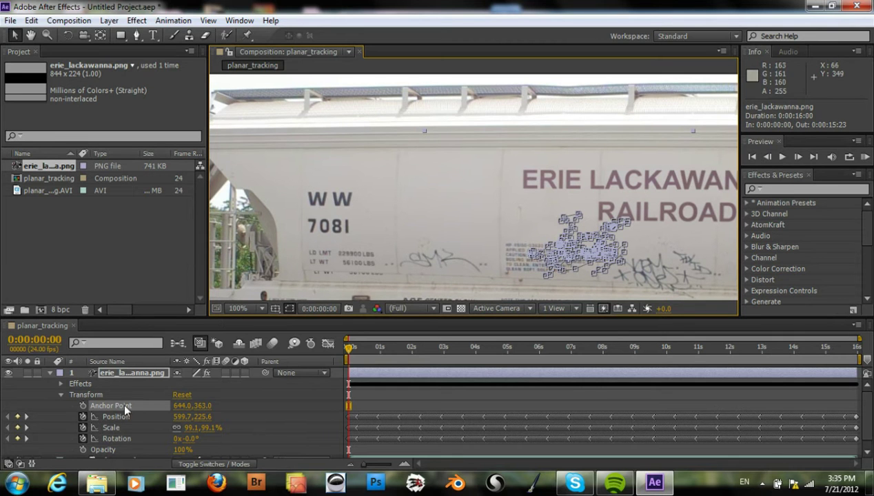
pyautogui.press('h')
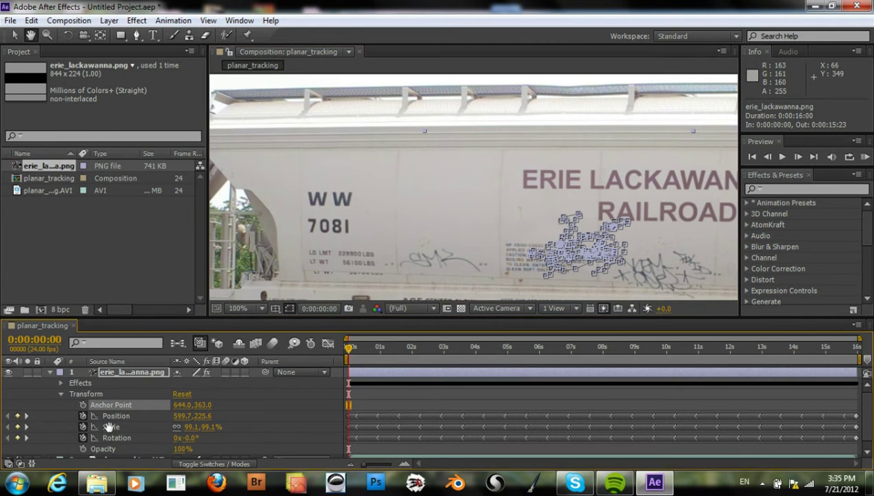
pyautogui.scroll(-1, 119, 399)
pyautogui.press('v')
pyautogui.press('h')
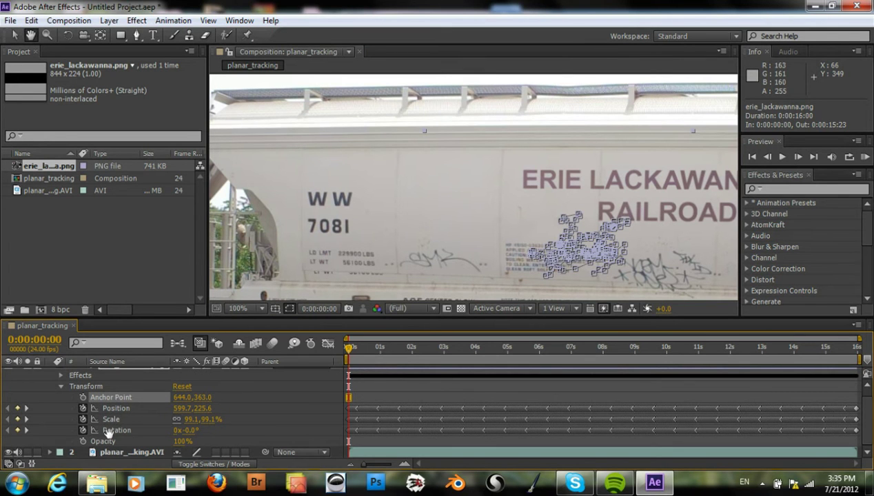
pyautogui.scroll(1, 108, 430)
pyautogui.scroll(1, 104, 443)
# Pre-compose the erie_lackawanna.png layer into a new comp named Warp, leaving attributes in planar_tracking.
pyautogui.press('v')
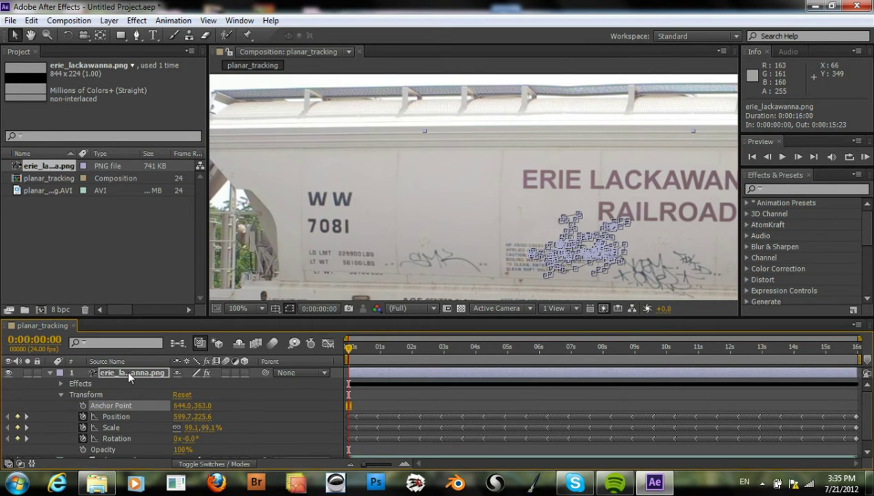
pyautogui.click(127, 372)
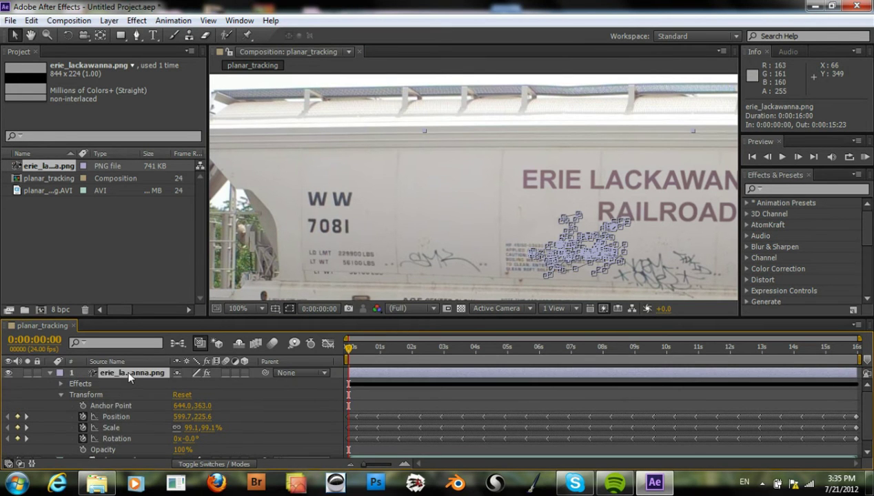
pyautogui.click(109, 20)
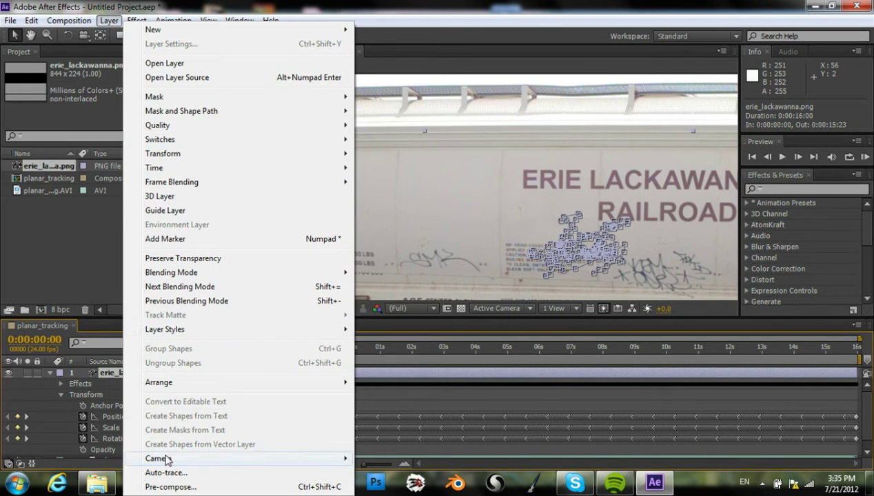
pyautogui.click(165, 486)
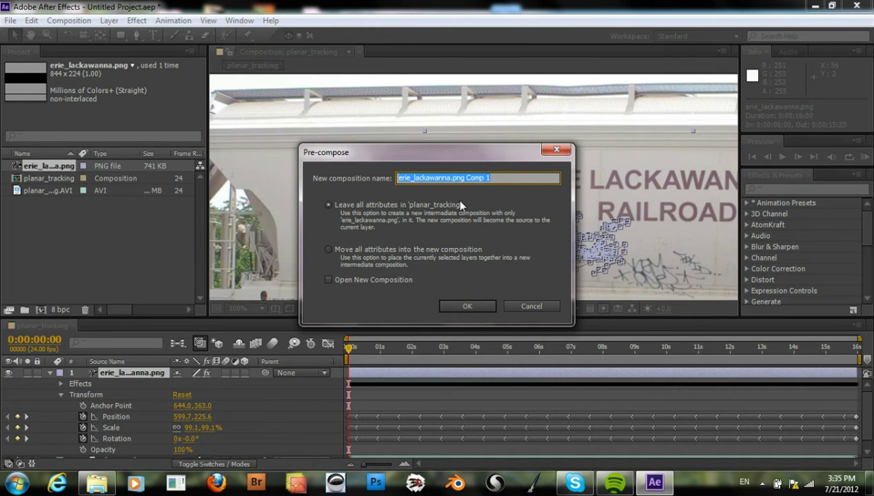
pyautogui.write('Warp')
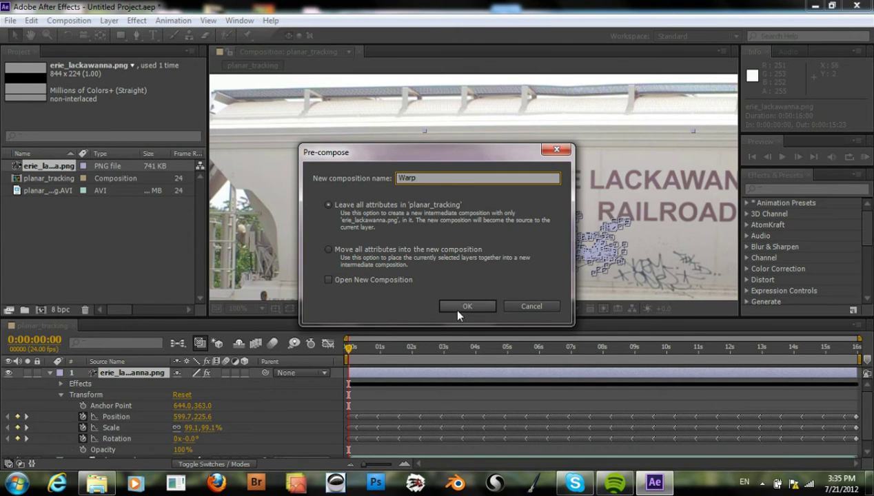
pyautogui.click(453, 307)
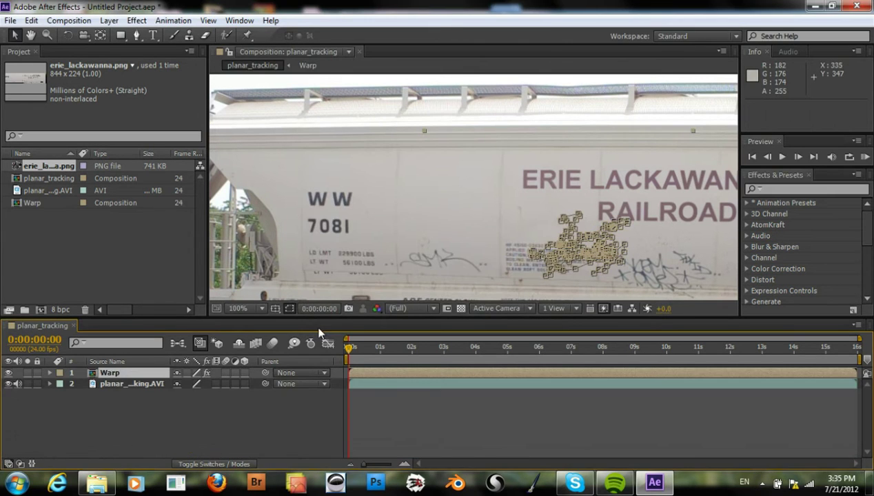
# Open Warp, then return the viewer to planar_tracking and lock it.
pyautogui.doubleClick(97, 373)
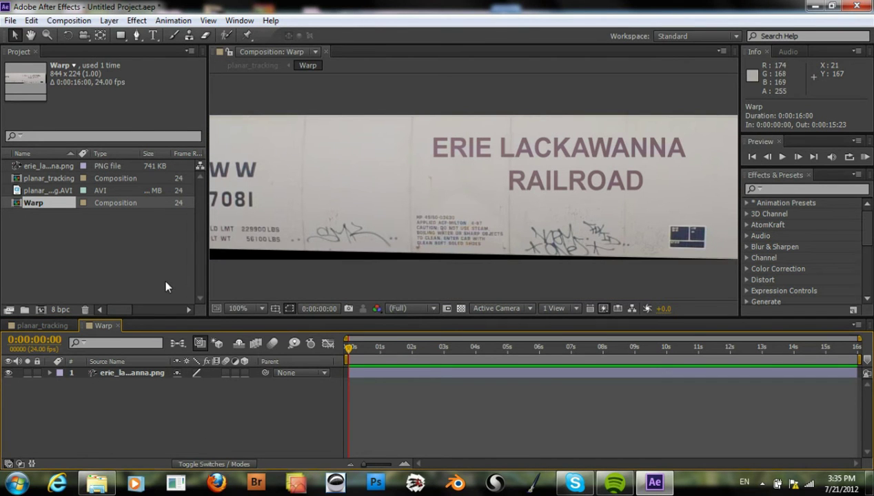
pyautogui.click(283, 53)
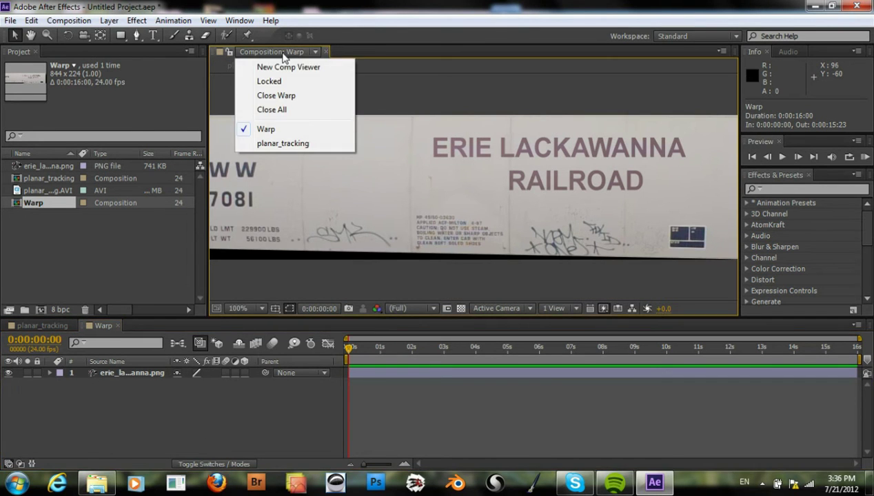
pyautogui.click(262, 143)
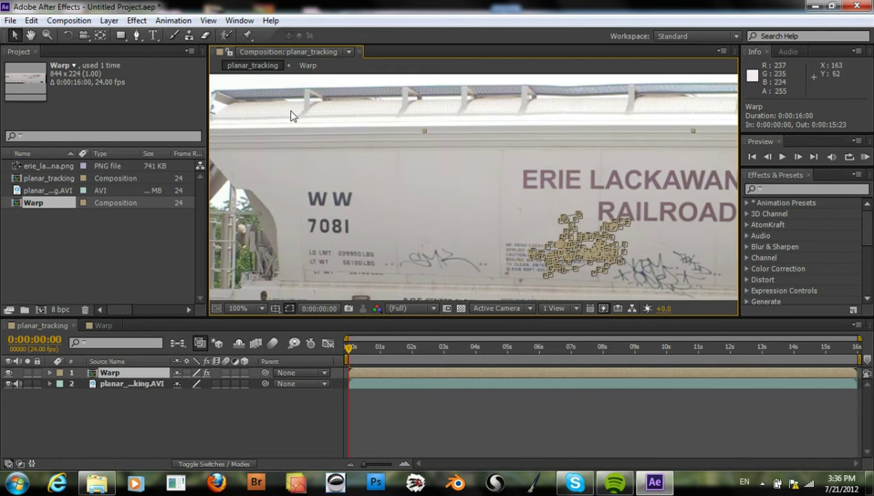
pyautogui.click(229, 51)
# Add a second comp viewer showing Warp and select its erie_lackawanna layer.
pyautogui.click(349, 51)
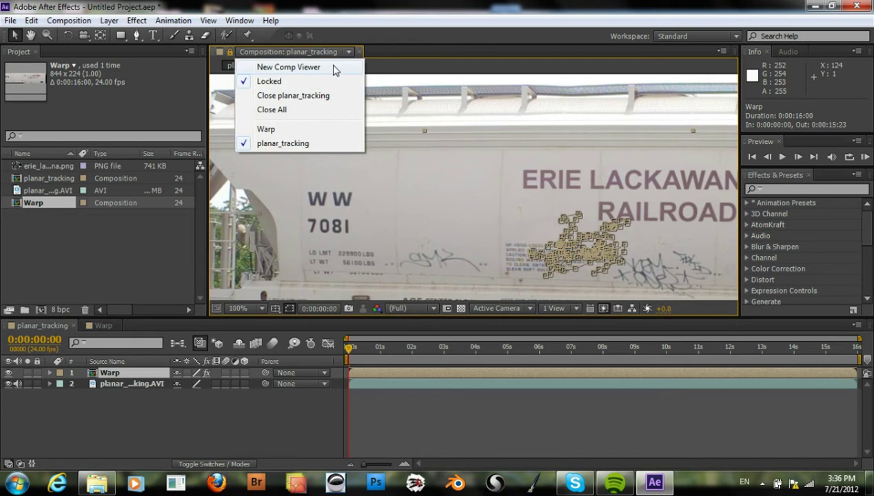
pyautogui.click(335, 67)
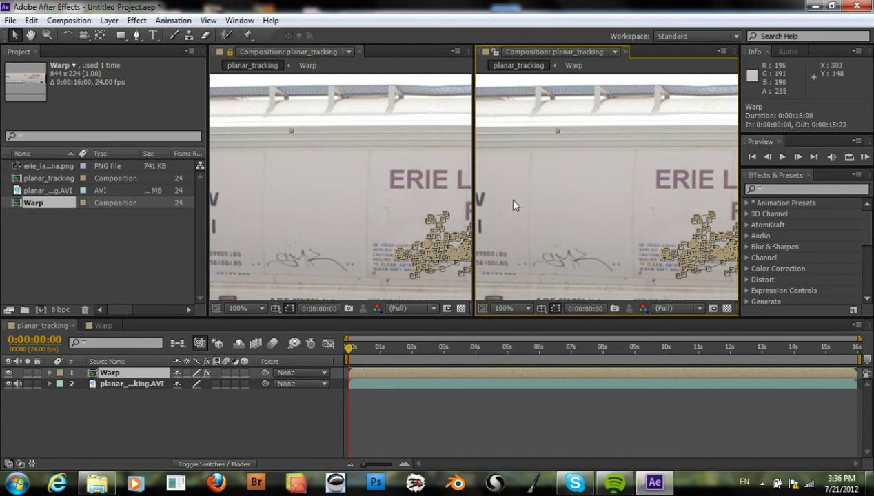
pyautogui.click(525, 52)
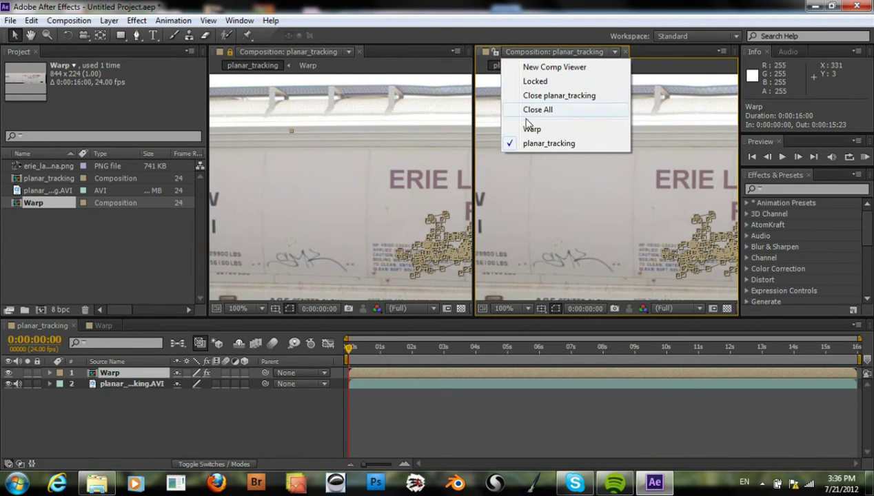
pyautogui.click(525, 124)
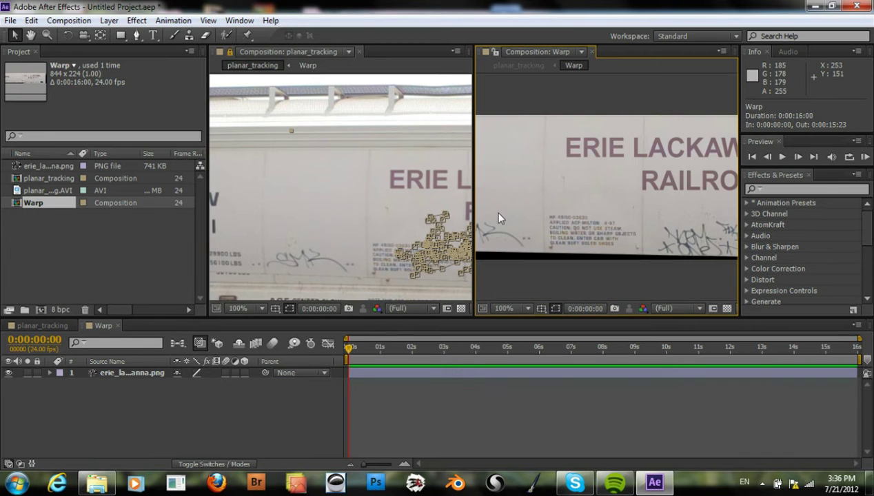
pyautogui.press('h')
pyautogui.moveTo(550, 229); pyautogui.dragTo(630, 201)
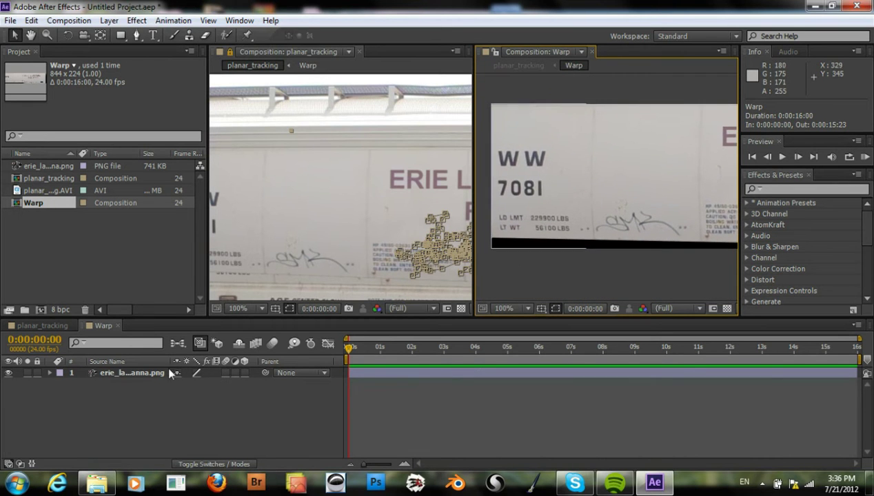
pyautogui.click(130, 372)
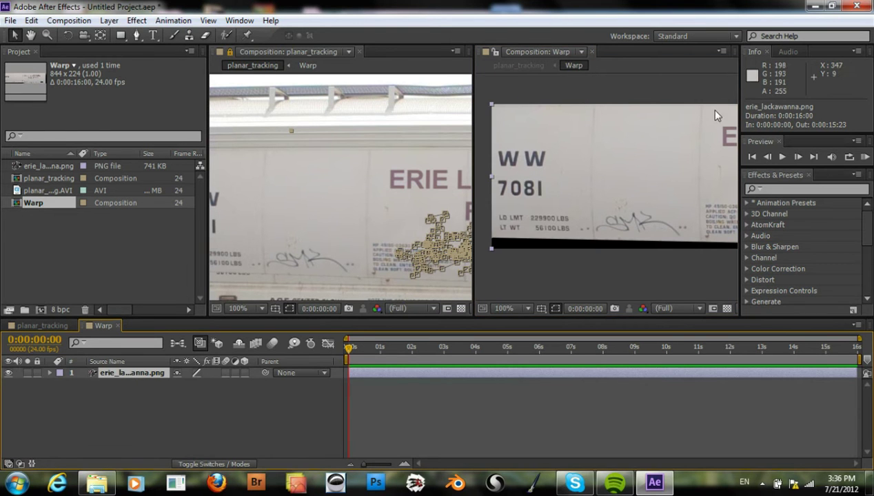
# Search for Bezier Warp and apply it to the erie_lackawanna.png layer.
pyautogui.click(794, 189)
pyautogui.write('bezi')
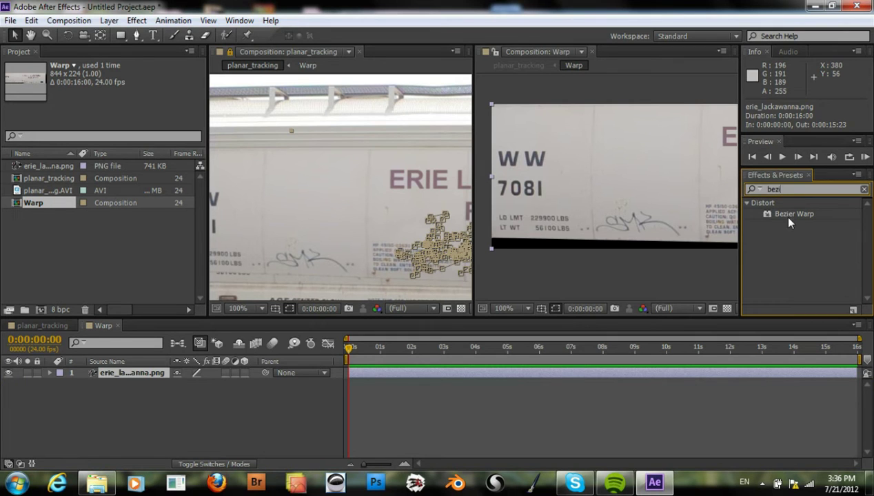
pyautogui.moveTo(792, 213); pyautogui.dragTo(571, 228)
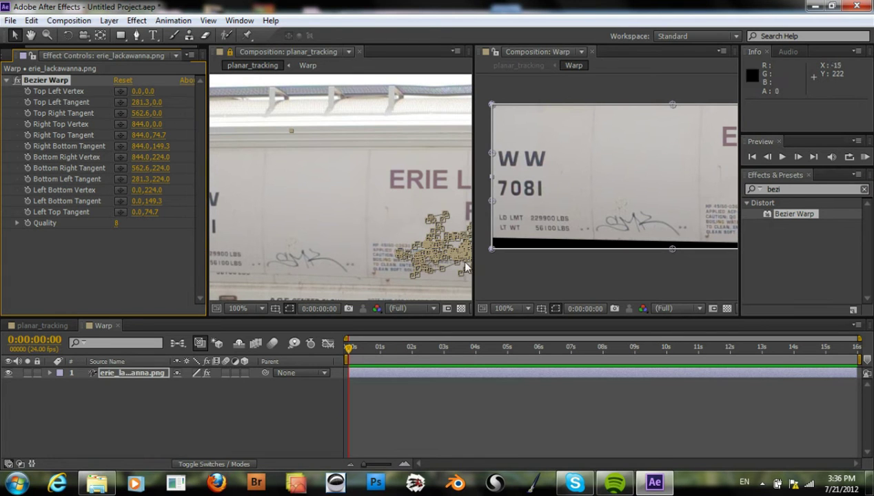
# Lower the layer's Opacity to 66%.
pyautogui.click(48, 372)
pyautogui.click(60, 395)
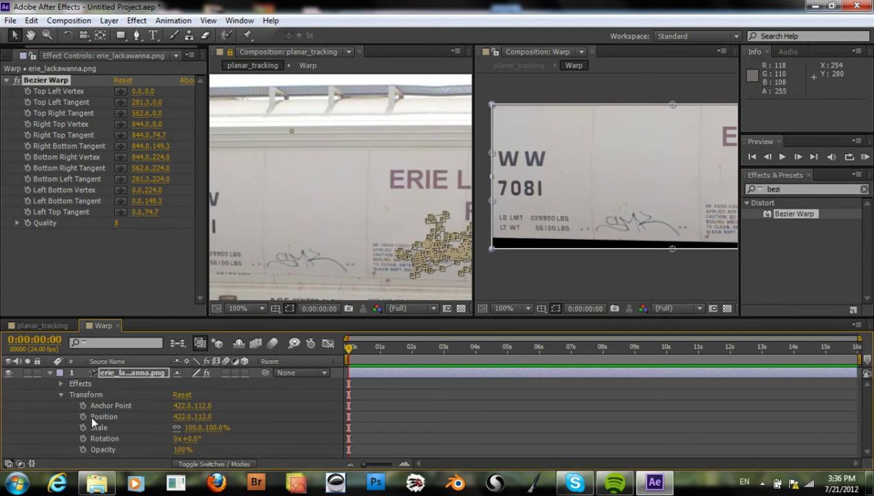
pyautogui.moveTo(183, 449); pyautogui.dragTo(169, 455)
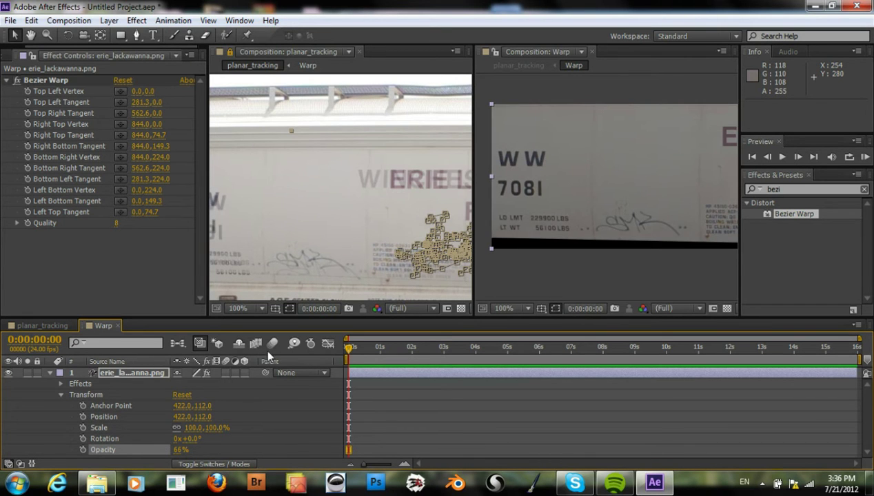
# Pan planar_tracking to the railcar's lower part and reveal the layer's Effects in Warp.
pyautogui.press('h')
pyautogui.moveTo(306, 238); pyautogui.dragTo(388, 172)
pyautogui.moveTo(317, 197); pyautogui.dragTo(331, 227)
pyautogui.press('v')
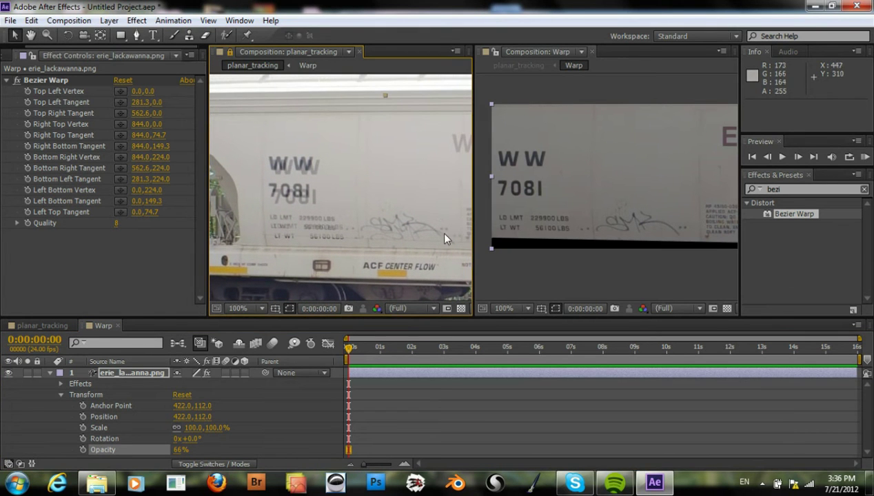
pyautogui.click(545, 214)
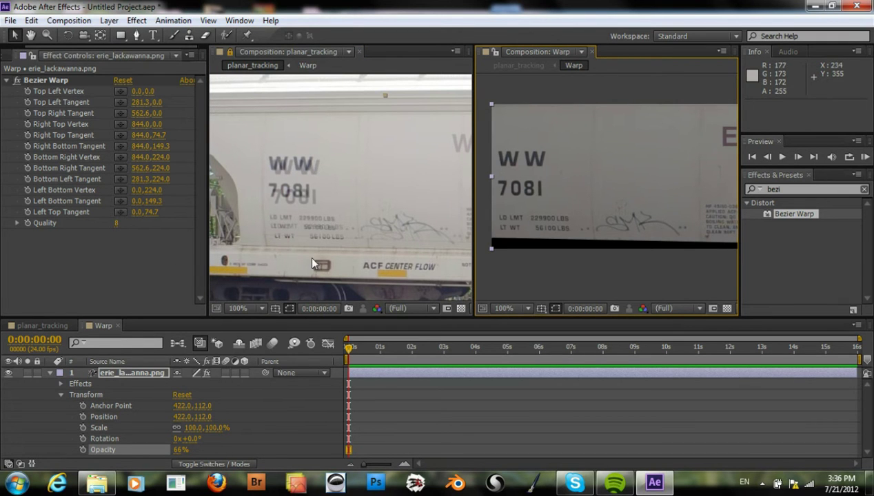
pyautogui.click(60, 384)
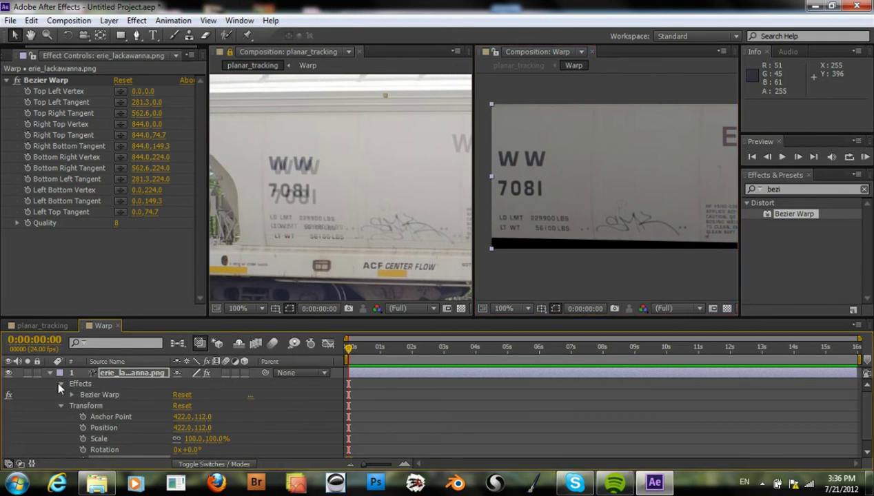
# Pull the Bezier Warp's bottom-left corner down and curve the upper and lower left edge.
pyautogui.click(96, 395)
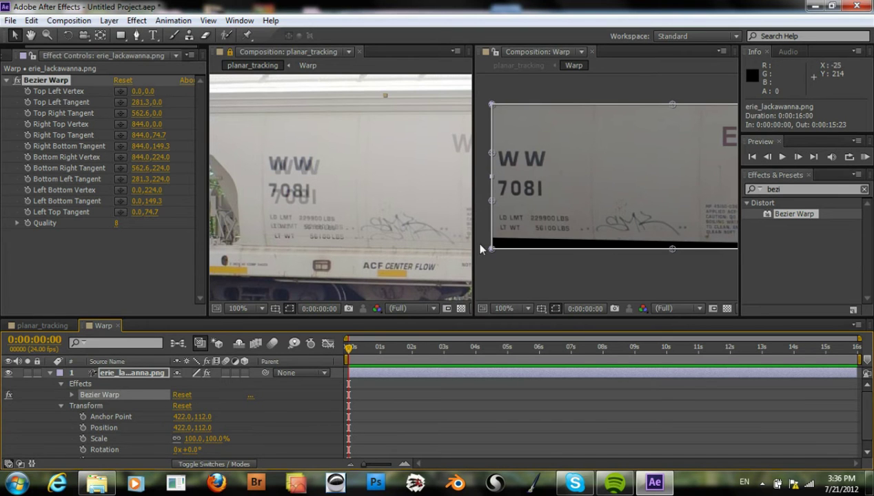
pyautogui.moveTo(491, 250); pyautogui.dragTo(492, 265)
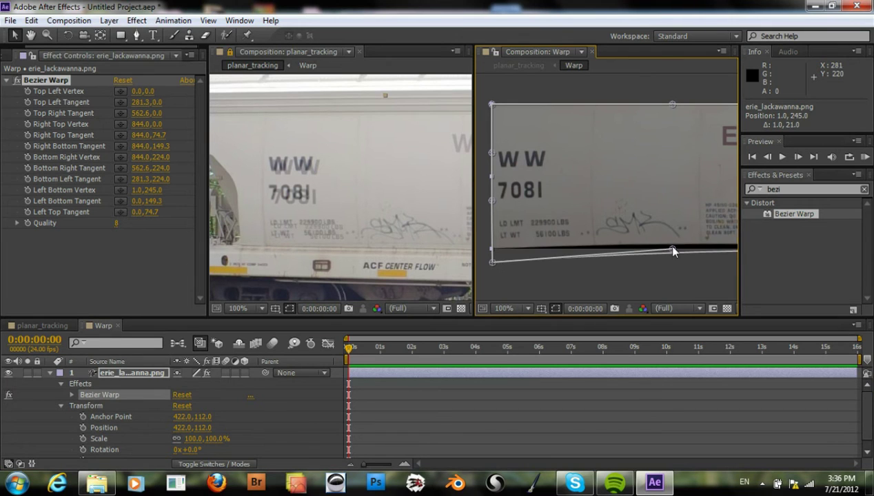
pyautogui.moveTo(672, 249); pyautogui.dragTo(673, 259)
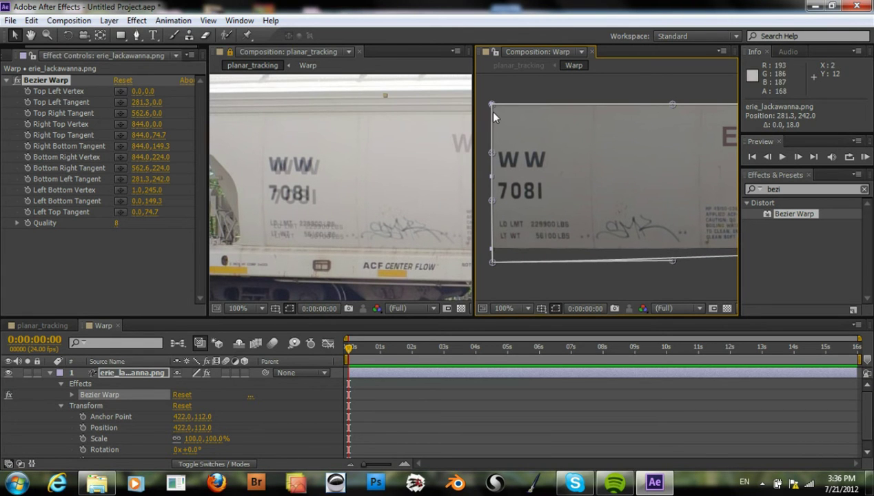
pyautogui.moveTo(492, 154); pyautogui.dragTo(500, 155)
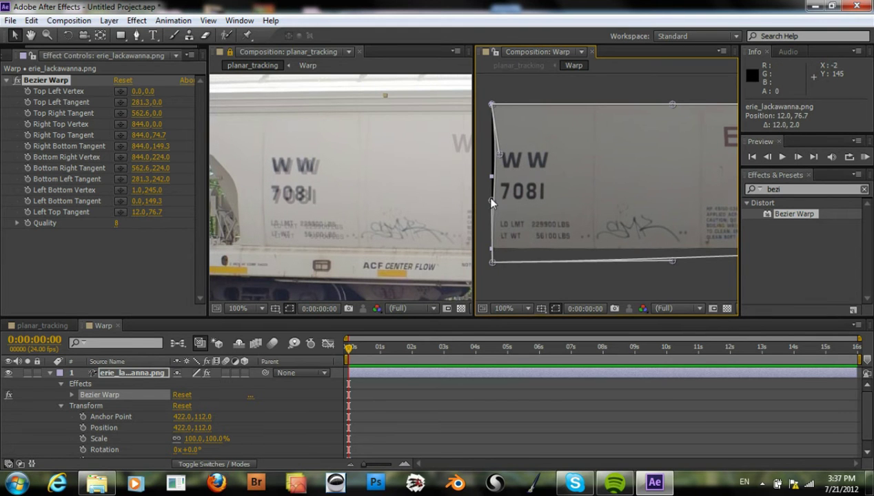
pyautogui.moveTo(492, 202); pyautogui.dragTo(501, 202)
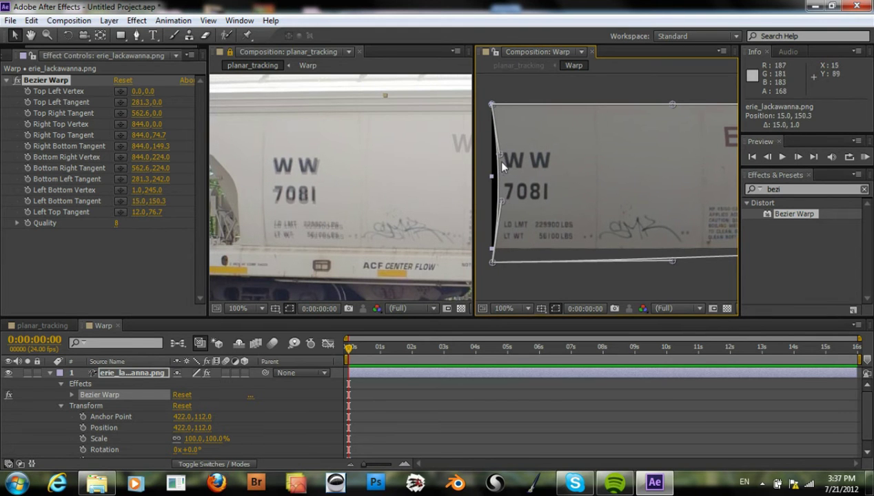
pyautogui.moveTo(500, 146); pyautogui.dragTo(501, 152)
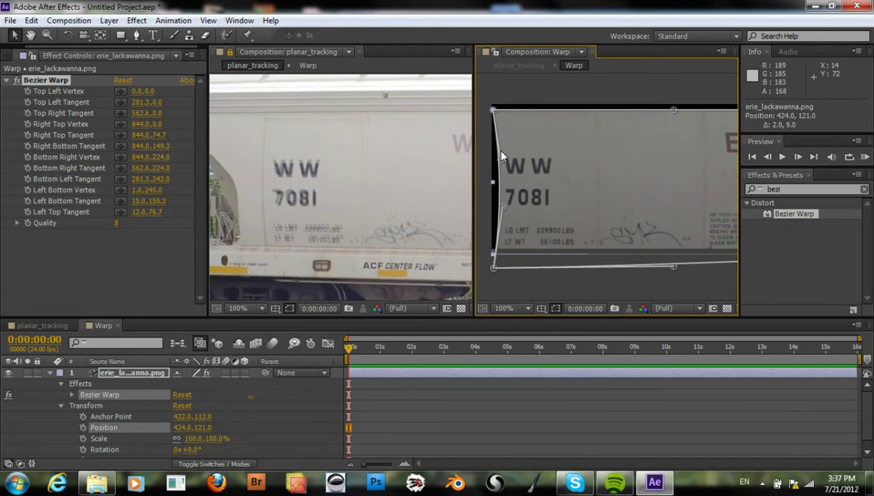
pyautogui.hotkey('ctrl', 'z')
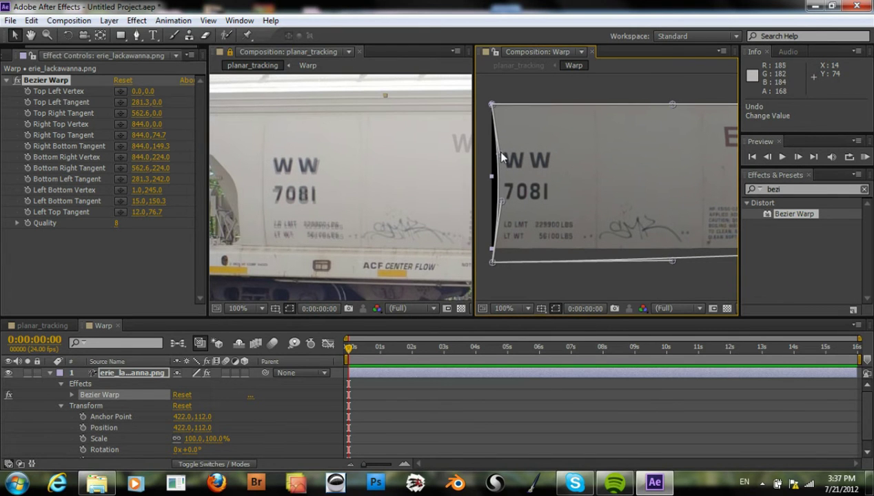
pyautogui.moveTo(501, 157); pyautogui.dragTo(505, 157)
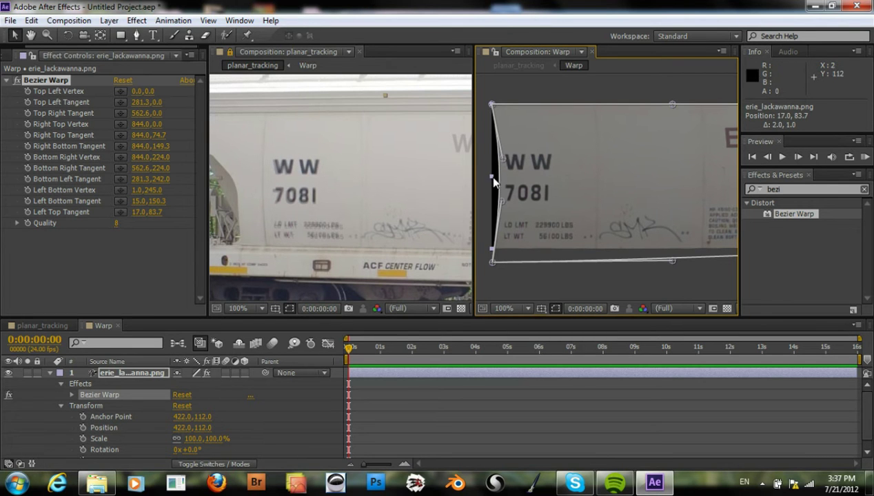
pyautogui.moveTo(492, 224); pyautogui.dragTo(500, 205)
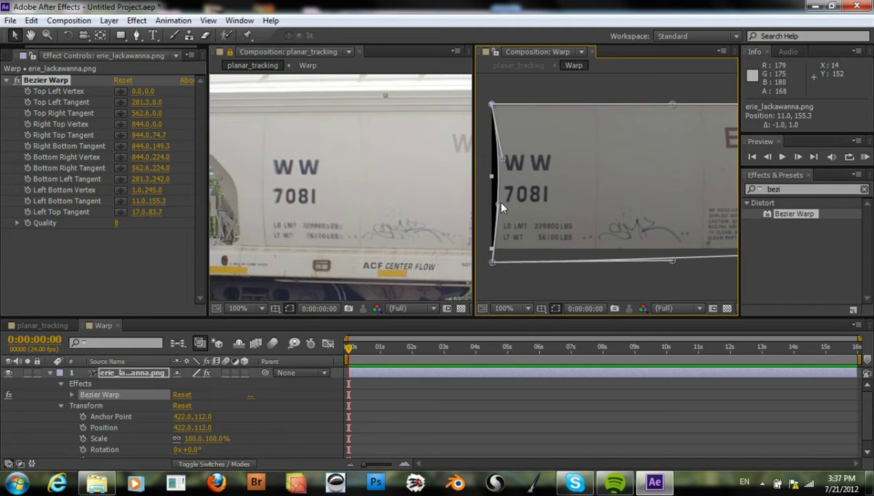
pyautogui.moveTo(507, 158); pyautogui.dragTo(502, 163)
# Bow the right edge outward and move the bottom-right corner out and down.
pyautogui.press('space')
pyautogui.moveTo(490, 208); pyautogui.dragTo(468, 195)
pyautogui.moveTo(412, 204); pyautogui.dragTo(223, 209)
pyautogui.moveTo(270, 242); pyautogui.dragTo(339, 179)
pyautogui.moveTo(654, 167)
pyautogui.mouseDown()
pyautogui.moveTo(542, 193)
pyautogui.moveTo(515, 184)
pyautogui.mouseUp()
pyautogui.press('v')
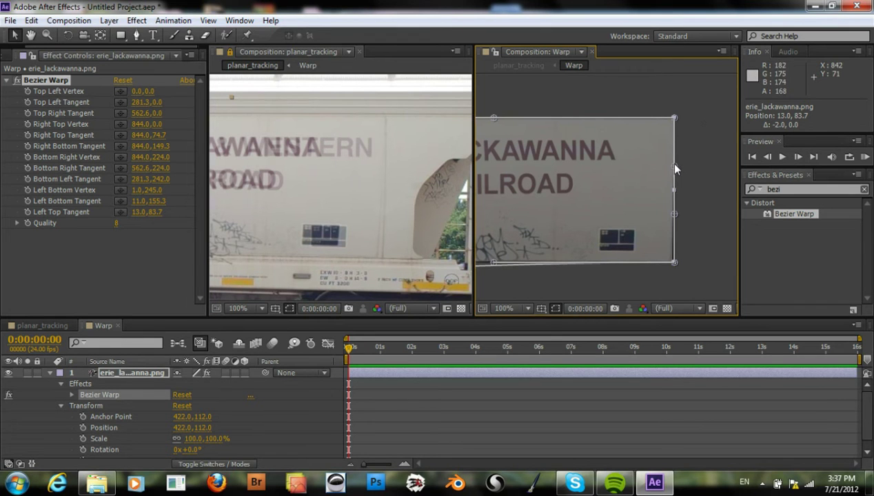
pyautogui.moveTo(673, 165); pyautogui.dragTo(678, 167)
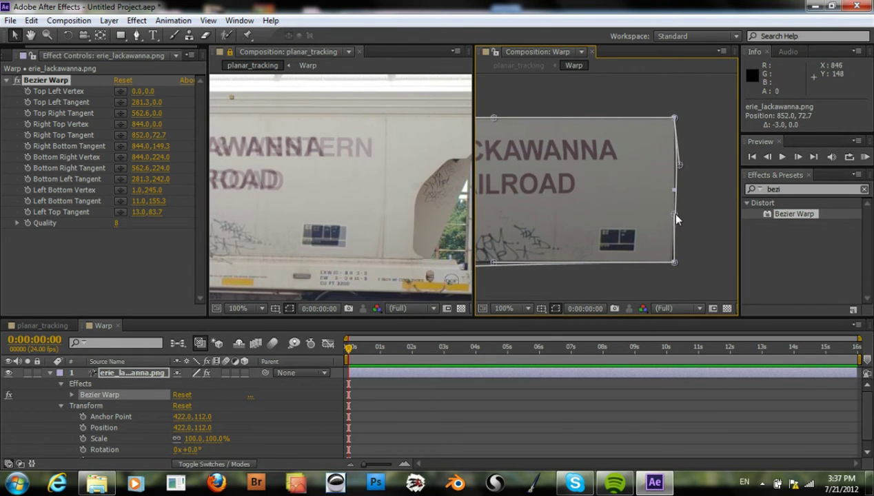
pyautogui.moveTo(674, 215); pyautogui.dragTo(680, 227)
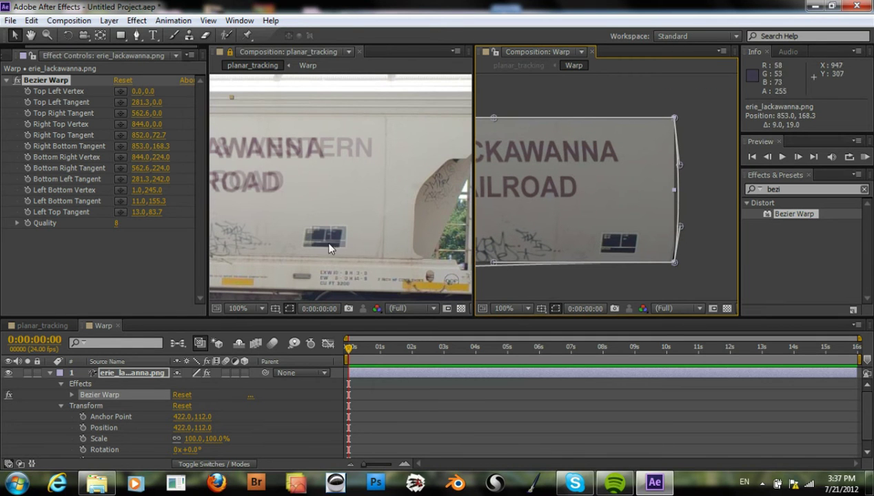
pyautogui.moveTo(673, 261); pyautogui.dragTo(684, 262)
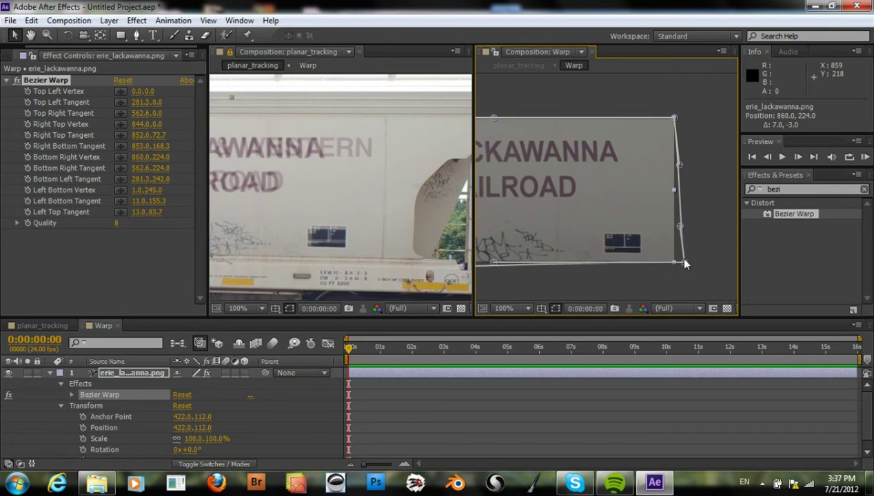
pyautogui.moveTo(680, 225); pyautogui.dragTo(686, 233)
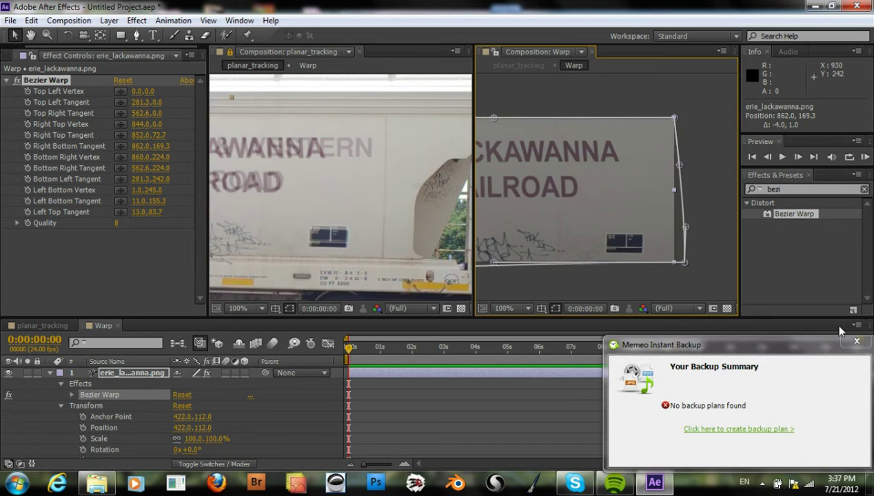
# Refine the upper right curve and set the top-right vertex to 845, 12.
pyautogui.click(856, 341)
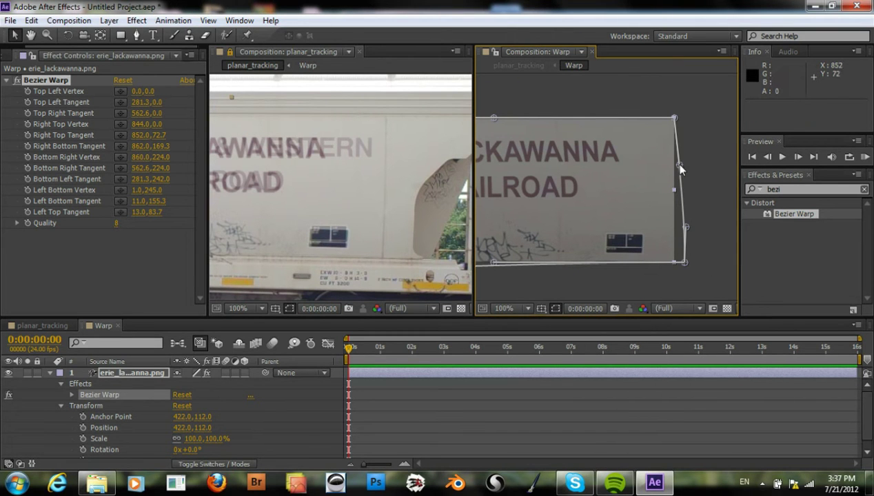
pyautogui.moveTo(679, 166); pyautogui.dragTo(682, 151)
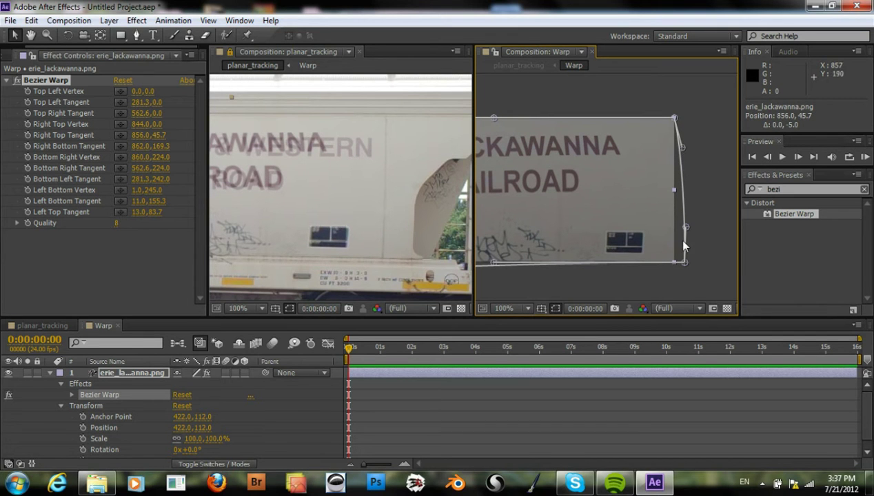
pyautogui.moveTo(683, 260); pyautogui.dragTo(683, 256)
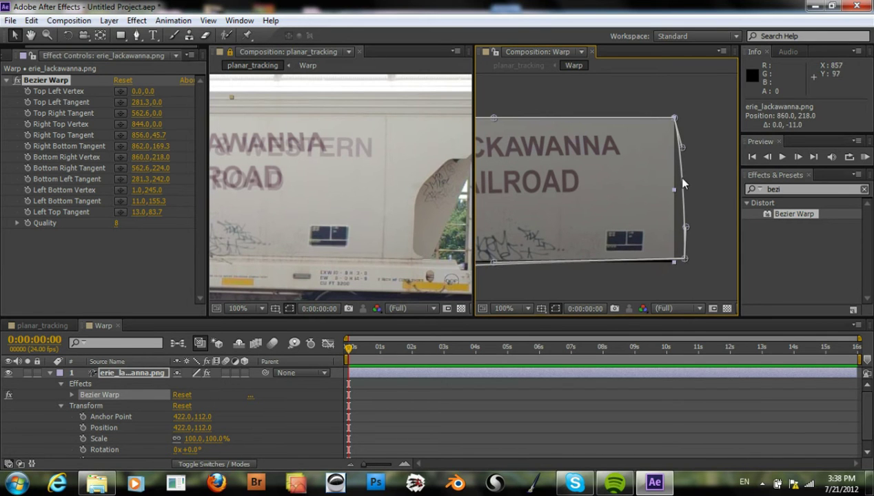
pyautogui.moveTo(674, 118); pyautogui.dragTo(684, 159)
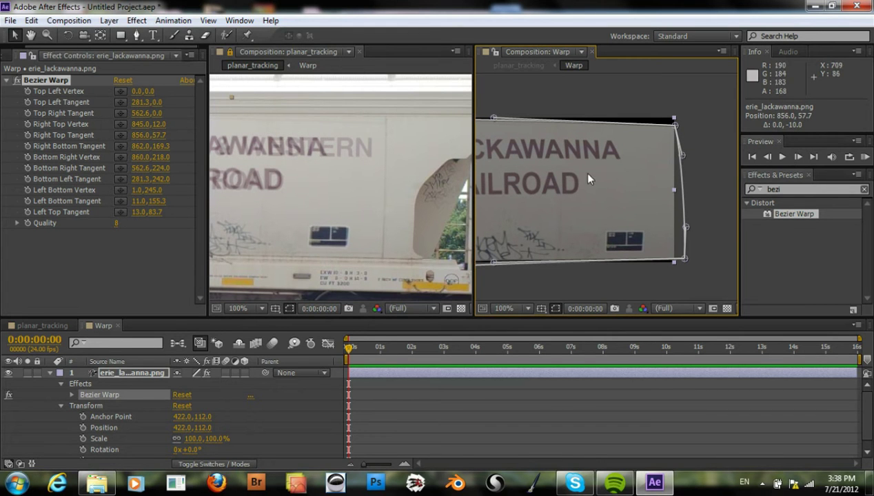
# Adjust the bottom edge's right handle and pull the bottom-right corner inward.
pyautogui.press('h')
pyautogui.moveTo(338, 217); pyautogui.dragTo(436, 197)
pyautogui.moveTo(336, 220); pyautogui.dragTo(390, 236)
pyautogui.moveTo(569, 189); pyautogui.dragTo(629, 180)
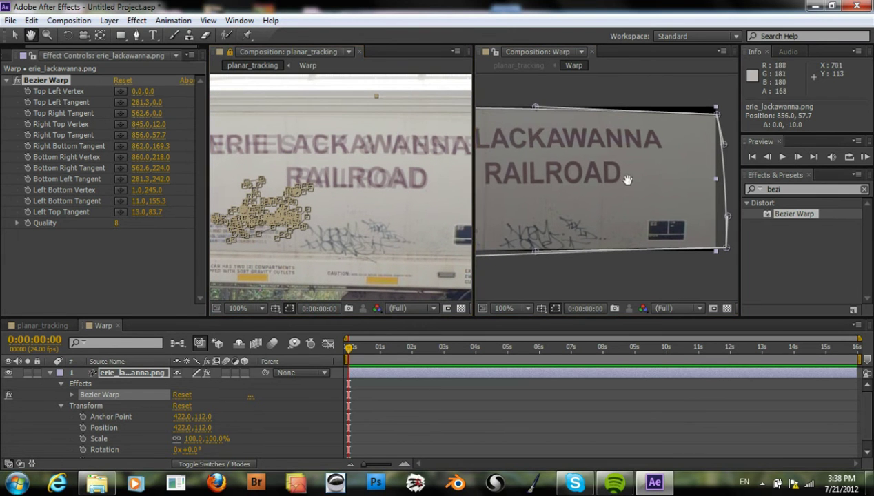
pyautogui.press('v')
pyautogui.moveTo(534, 254); pyautogui.dragTo(562, 257)
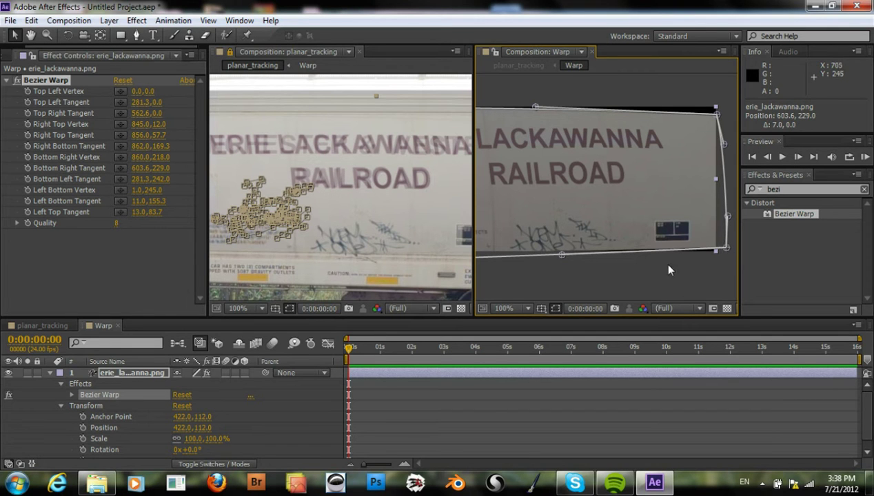
pyautogui.moveTo(725, 247); pyautogui.dragTo(721, 247)
pyautogui.moveTo(727, 216); pyautogui.dragTo(715, 210)
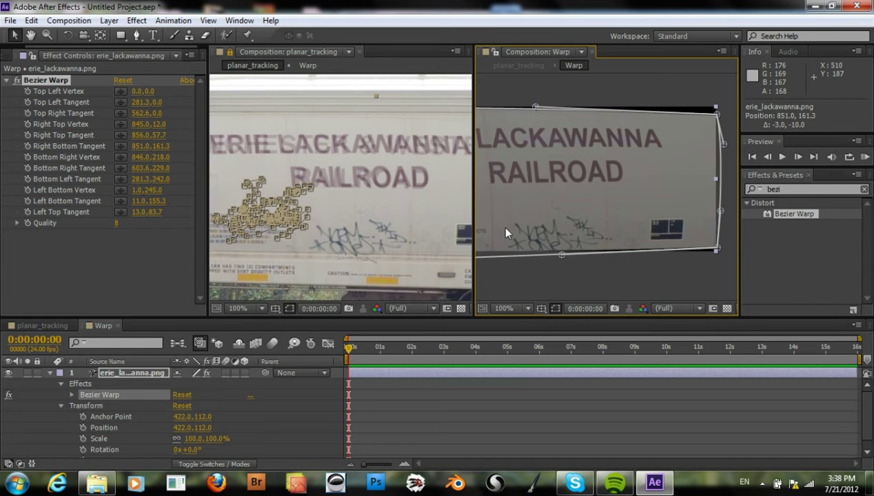
# Nudge the bottom-right corner outward and reshape the lower right-edge curve.
pyautogui.press('h')
pyautogui.moveTo(631, 191); pyautogui.dragTo(598, 228)
pyautogui.press('v')
pyautogui.press('h')
pyautogui.moveTo(418, 189); pyautogui.dragTo(322, 191)
pyautogui.moveTo(374, 204); pyautogui.dragTo(357, 209)
pyautogui.press('v')
pyautogui.moveTo(679, 284); pyautogui.dragTo(682, 288)
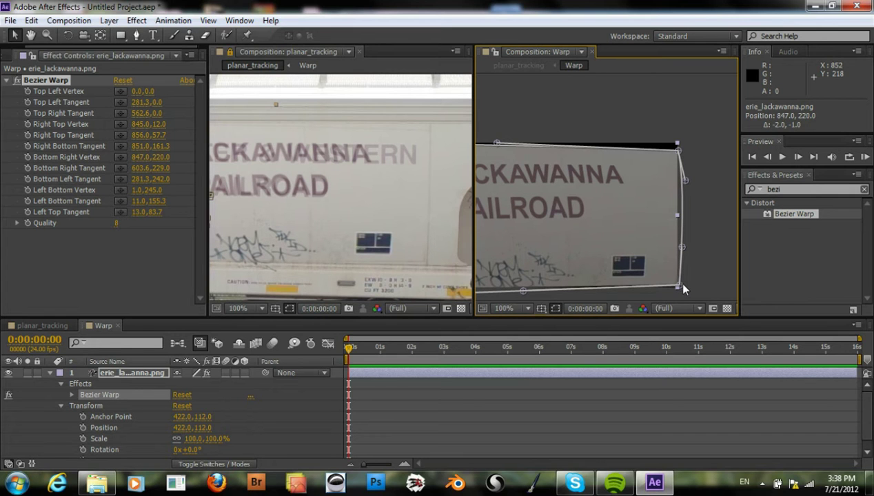
pyautogui.moveTo(683, 284); pyautogui.dragTo(682, 289)
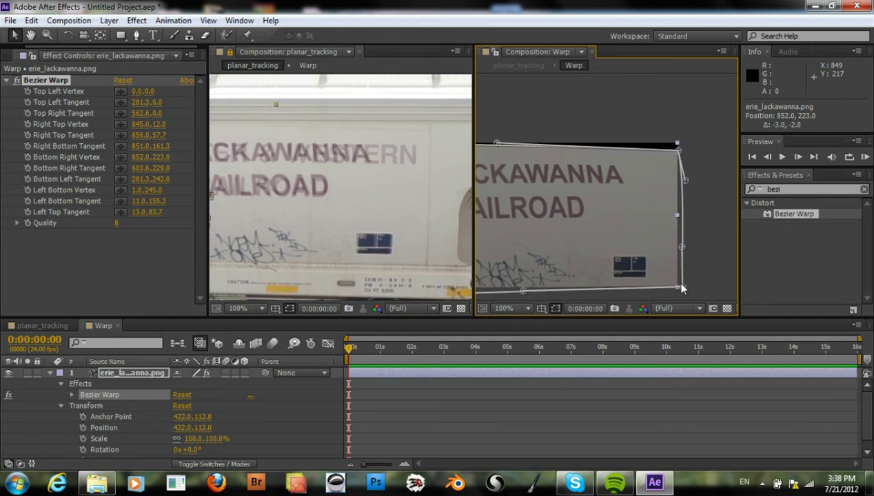
pyautogui.moveTo(681, 248); pyautogui.dragTo(679, 251)
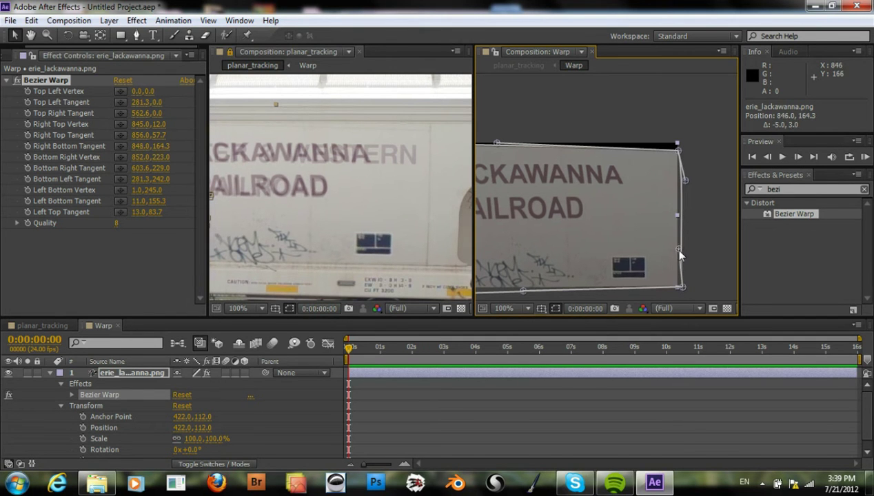
# Fine-tune the bottom-edge handle and settle the bottom-right vertex at 849, 223.
pyautogui.press('h')
pyautogui.moveTo(419, 229); pyautogui.dragTo(384, 220)
pyautogui.press('v')
pyautogui.moveTo(522, 293); pyautogui.dragTo(525, 294)
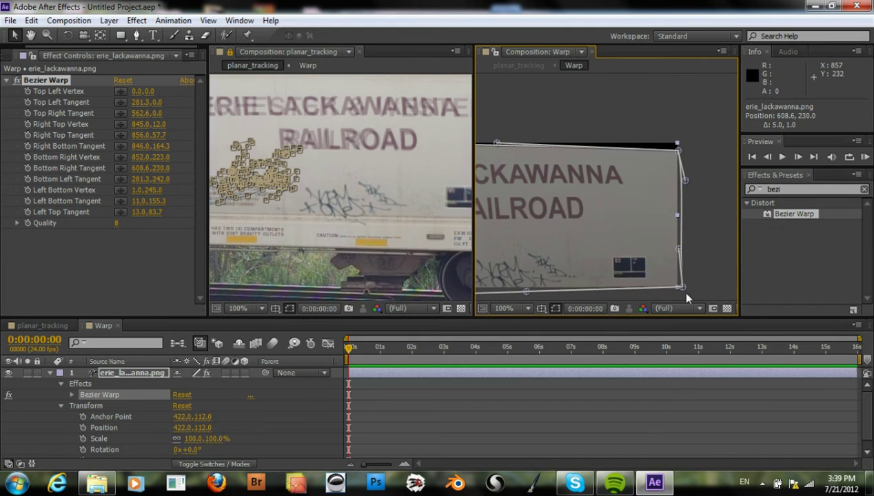
pyautogui.moveTo(682, 286); pyautogui.dragTo(681, 286)
# Raise the top-right vertex to 845, 7 and compare with the ERIE LACKAWANNA lettering.
pyautogui.press('h')
pyautogui.moveTo(416, 206); pyautogui.dragTo(362, 212)
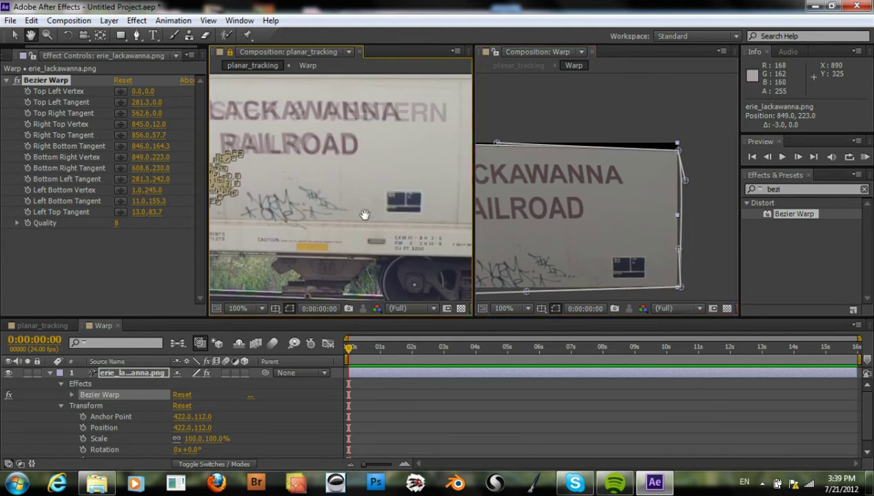
pyautogui.moveTo(398, 144); pyautogui.dragTo(395, 215)
pyautogui.press('v')
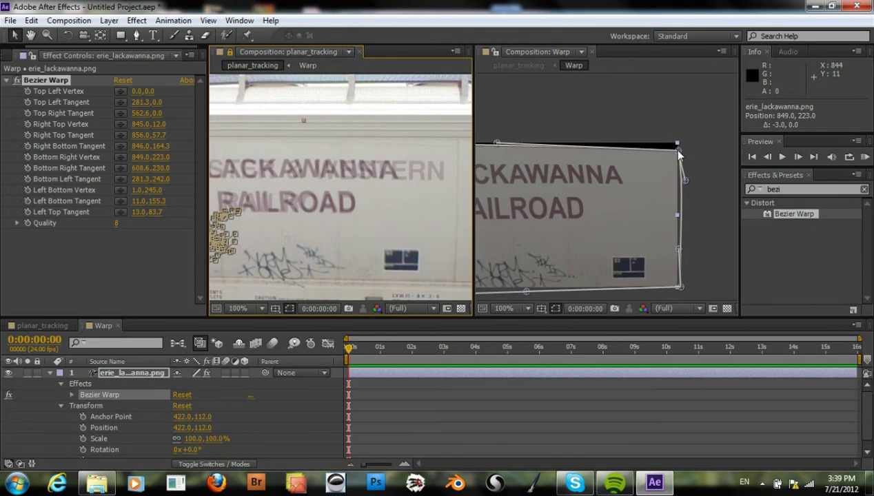
pyautogui.moveTo(678, 152); pyautogui.dragTo(679, 148)
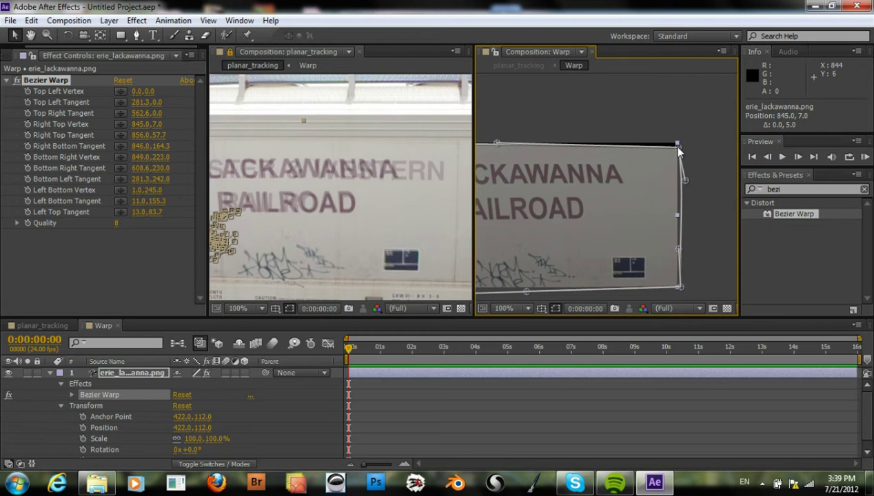
pyautogui.press('h')
pyautogui.moveTo(345, 197); pyautogui.dragTo(401, 212)
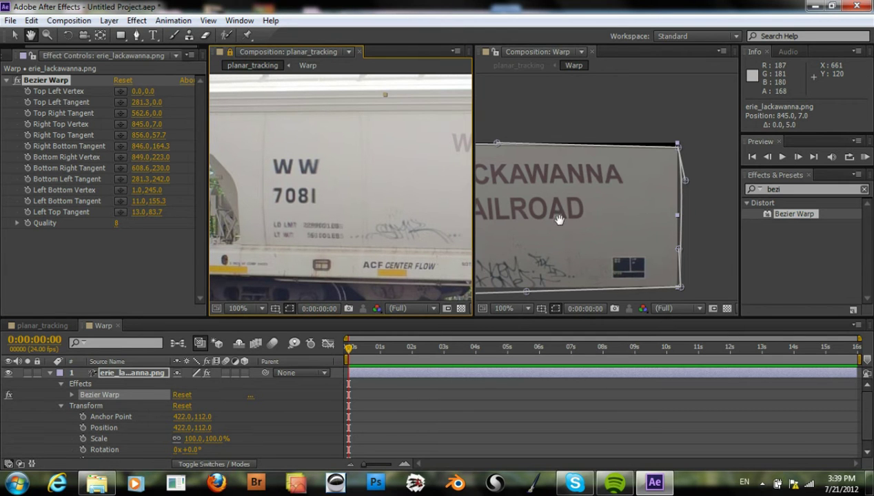
# Adjust the Bezier Warp's Bottom Left and Bottom Right tangents to match the railcar's lower edge.
pyautogui.moveTo(492, 215); pyautogui.dragTo(594, 160)
pyautogui.press('v')
pyautogui.moveTo(593, 252); pyautogui.dragTo(605, 253)
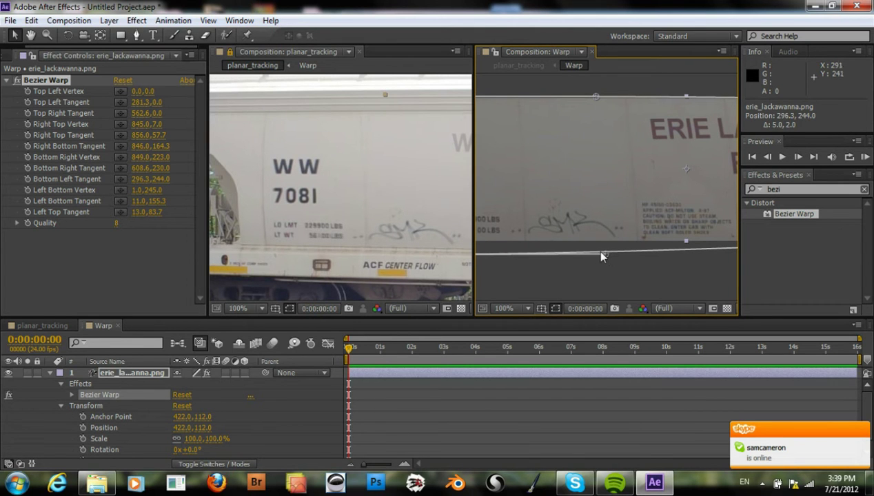
pyautogui.press('h')
pyautogui.moveTo(650, 210); pyautogui.dragTo(501, 230)
pyautogui.moveTo(380, 269); pyautogui.dragTo(273, 259)
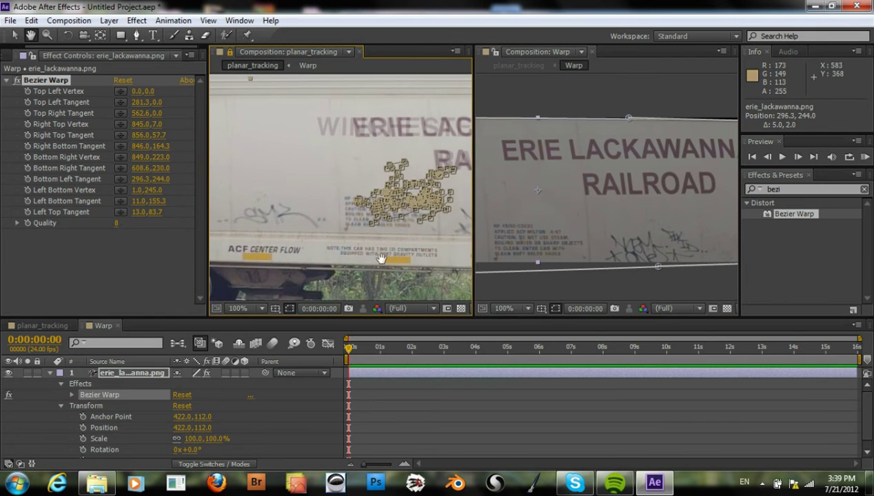
pyautogui.press('v')
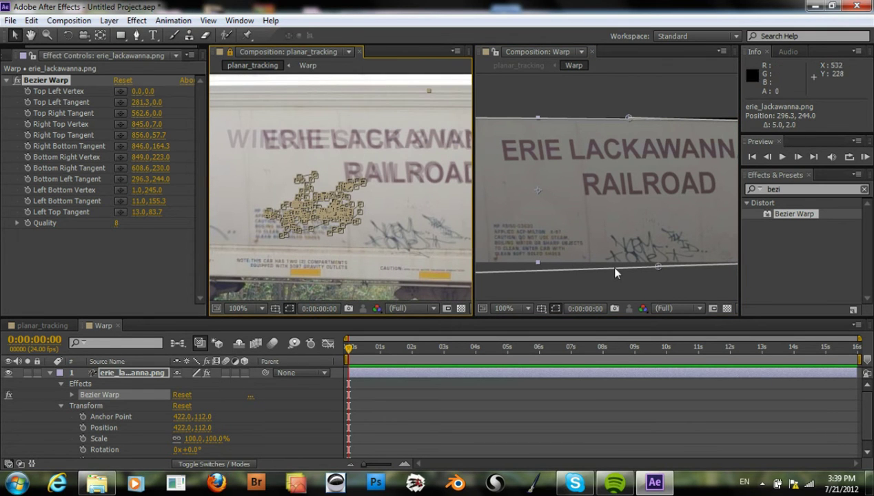
pyautogui.moveTo(658, 268); pyautogui.dragTo(655, 268)
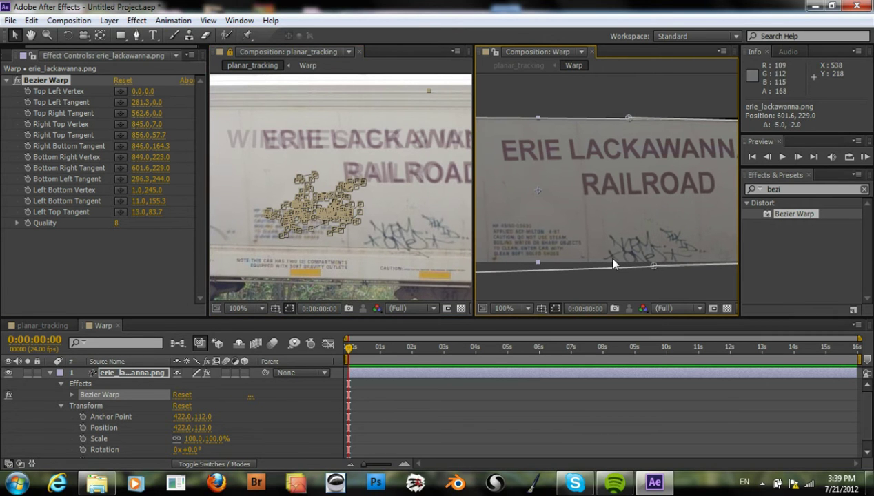
# Raise the Right Top Vertex to 845.0,0.0 and set the Right Top Tangent to 856.0,57.7.
pyautogui.press('h')
pyautogui.moveTo(454, 232); pyautogui.dragTo(366, 252)
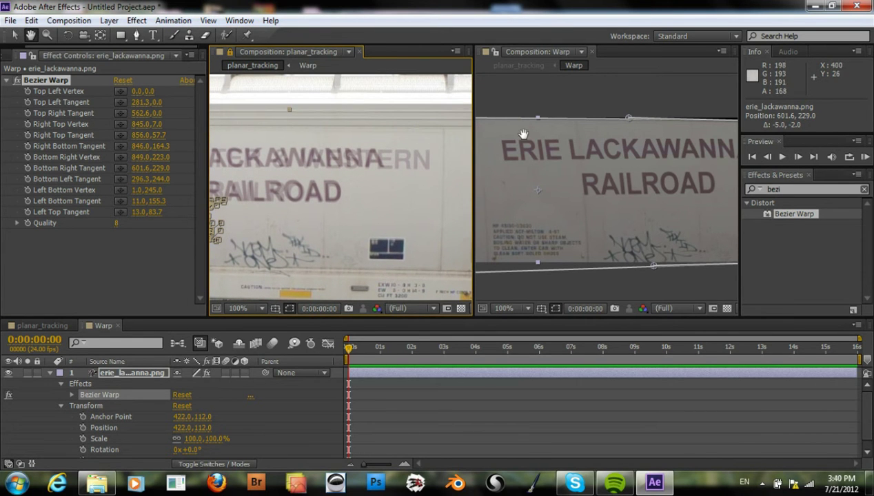
pyautogui.moveTo(543, 123)
pyautogui.mouseDown()
pyautogui.moveTo(536, 146)
pyautogui.moveTo(530, 126)
pyautogui.mouseUp()
pyautogui.press('v')
pyautogui.moveTo(702, 152); pyautogui.dragTo(703, 149)
pyautogui.moveTo(710, 184); pyautogui.dragTo(711, 187)
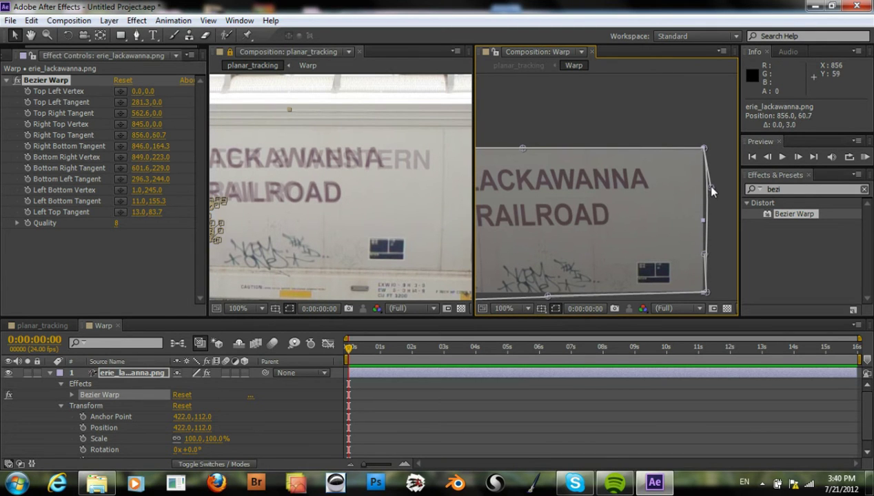
pyautogui.moveTo(711, 187); pyautogui.dragTo(711, 185)
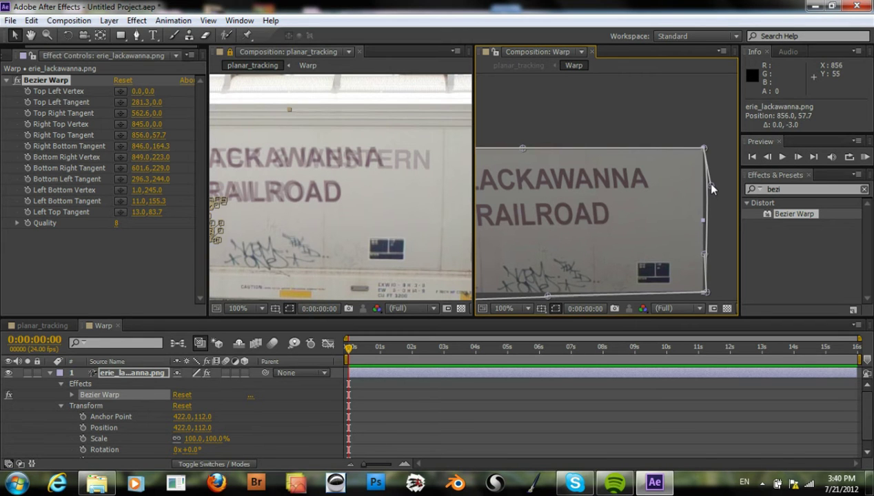
# Nudge the Top Left Vertex up one pixel to 0.0,-1.0.
pyautogui.press('space')
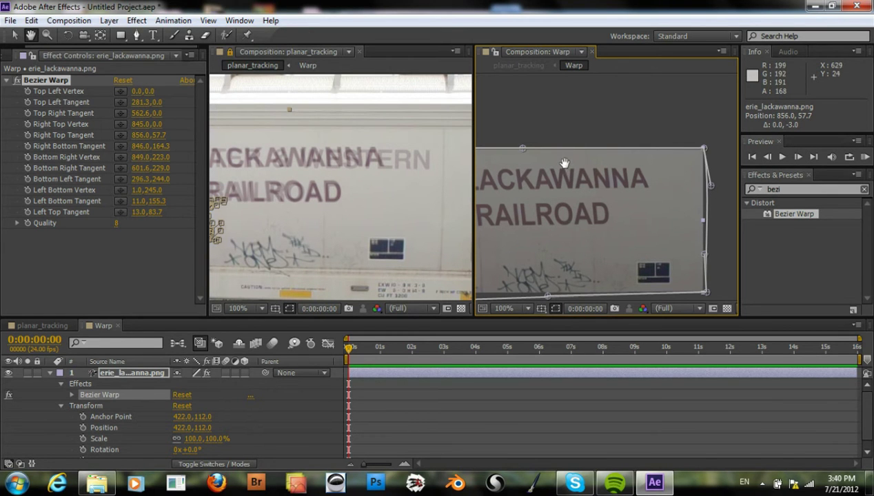
pyautogui.moveTo(556, 163); pyautogui.dragTo(622, 153)
pyautogui.moveTo(530, 179)
pyautogui.mouseDown()
pyautogui.moveTo(643, 191)
pyautogui.moveTo(613, 171)
pyautogui.mouseUp()
pyautogui.moveTo(362, 199); pyautogui.dragTo(473, 197)
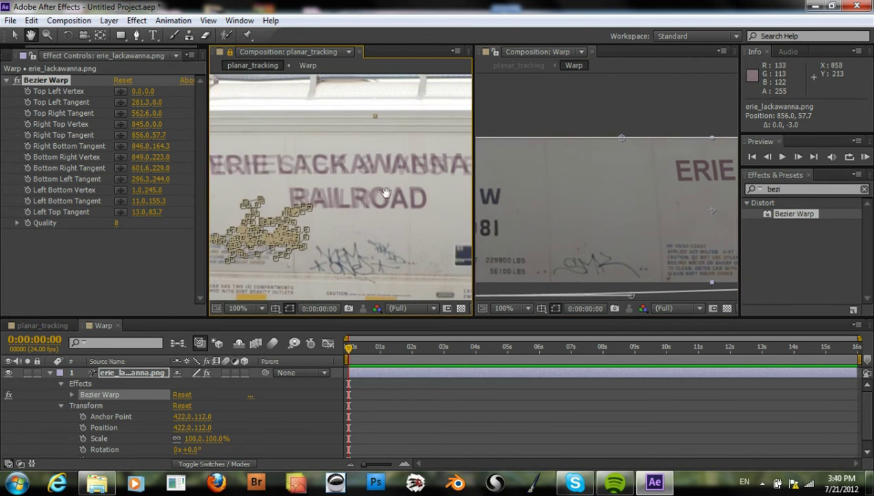
pyautogui.moveTo(303, 181)
pyautogui.mouseDown()
pyautogui.moveTo(362, 201)
pyautogui.moveTo(418, 173)
pyautogui.mouseUp()
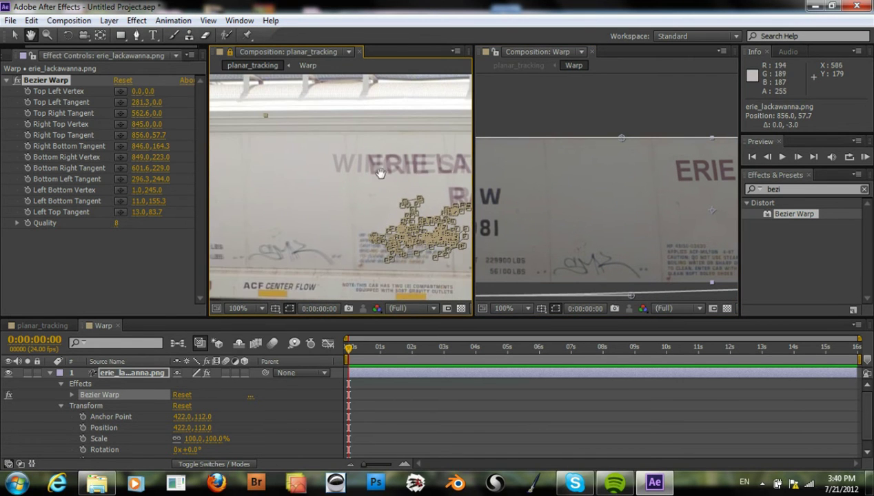
pyautogui.moveTo(362, 172)
pyautogui.mouseDown()
pyautogui.moveTo(476, 173)
pyautogui.moveTo(360, 202)
pyautogui.moveTo(371, 199)
pyautogui.mouseUp()
pyautogui.moveTo(558, 171); pyautogui.dragTo(613, 173)
pyautogui.press('v')
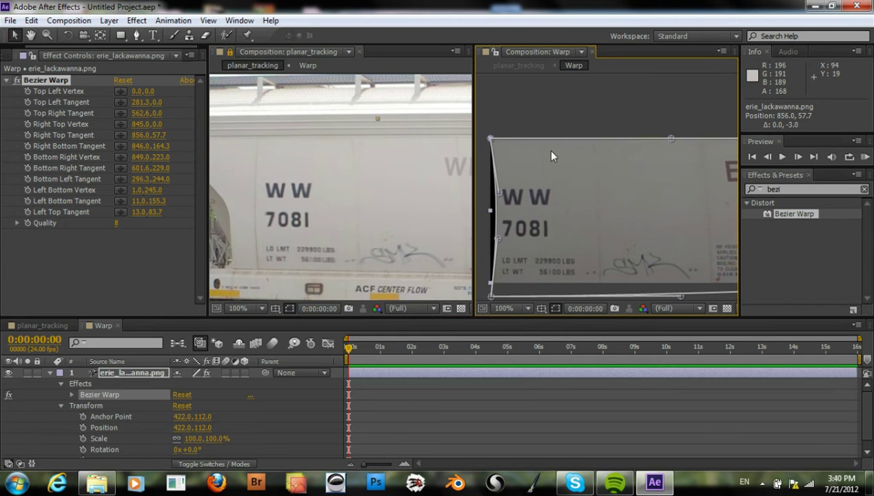
pyautogui.moveTo(490, 138); pyautogui.dragTo(490, 137)
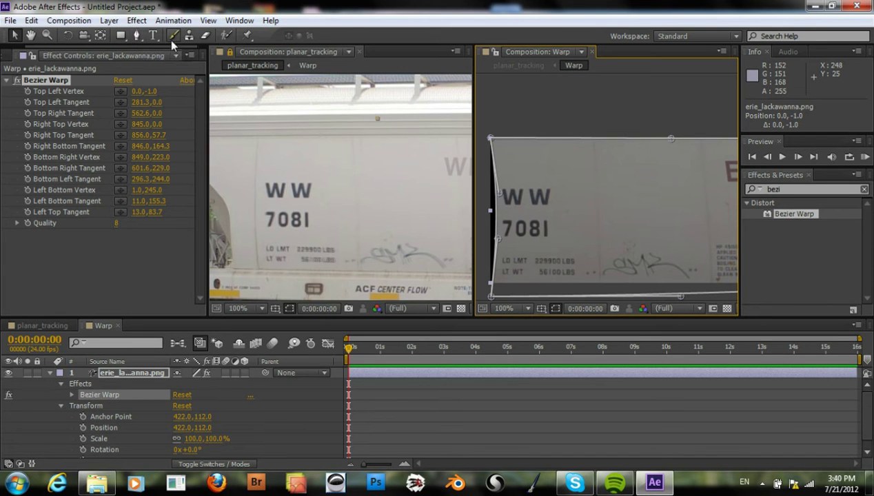
# Draw a narrow rectangle mask along the graphic's left edge and set it to Subtract.
pyautogui.click(118, 39)
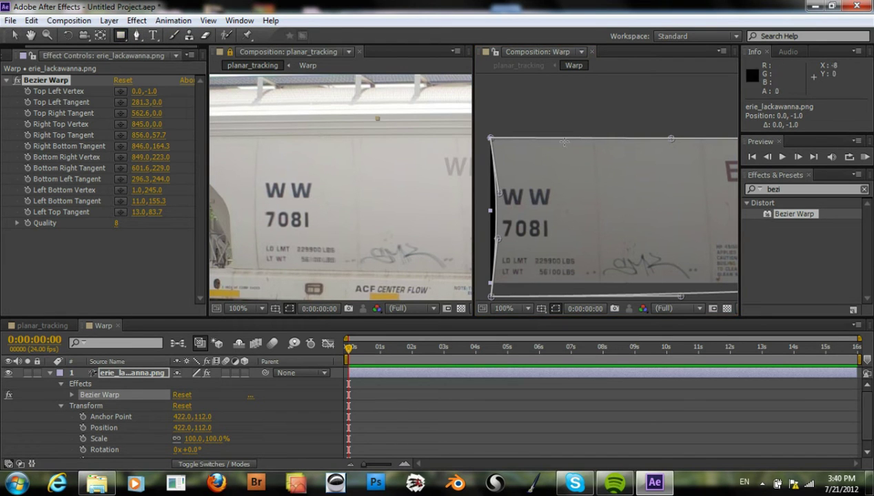
pyautogui.moveTo(477, 127); pyautogui.dragTo(500, 309)
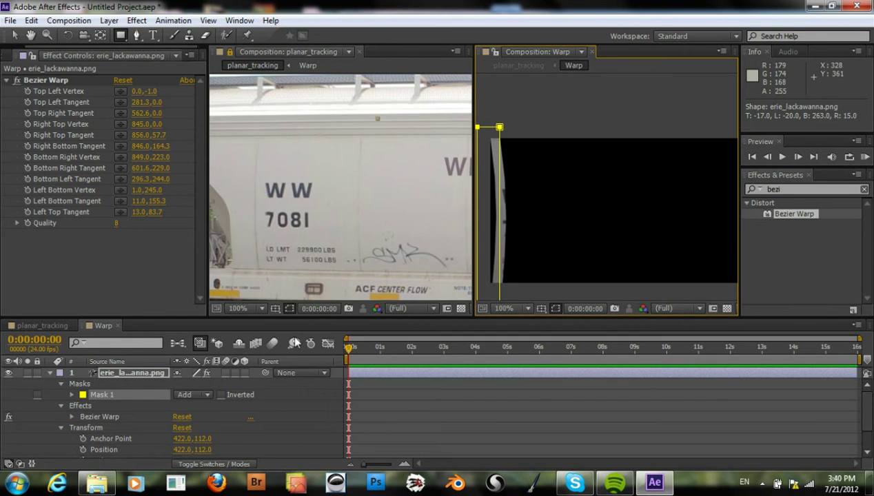
pyautogui.click(185, 394)
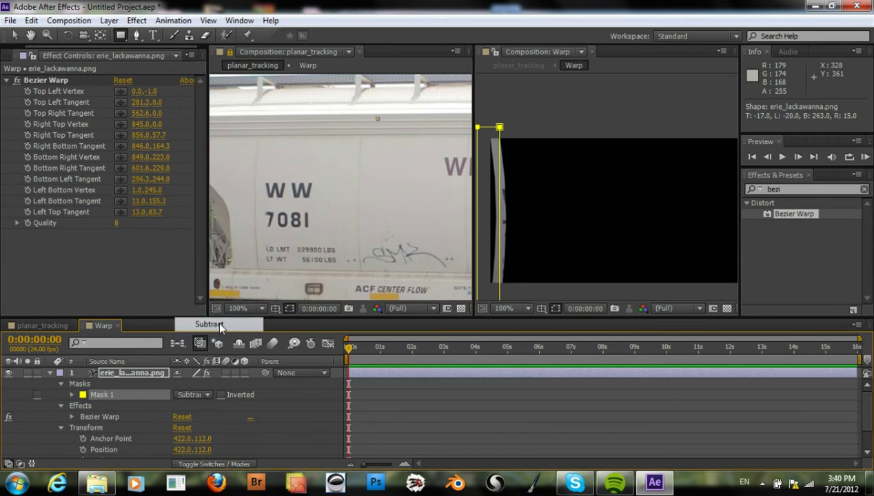
pyautogui.click(217, 322)
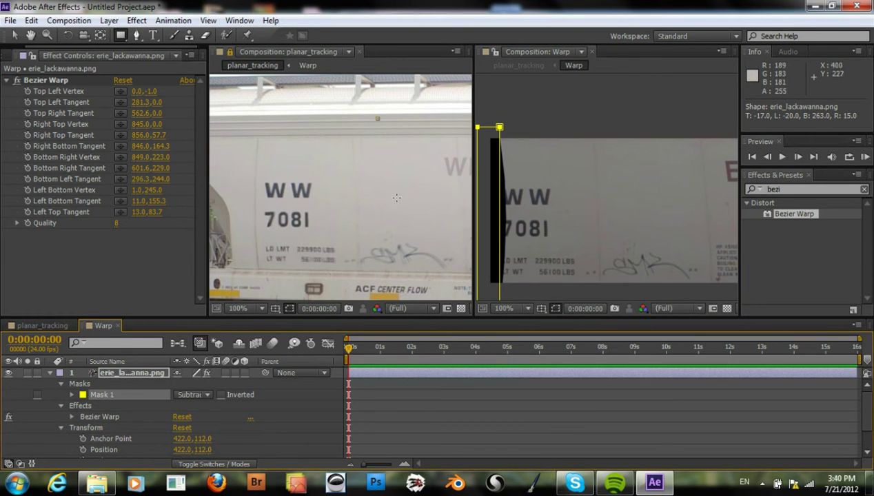
# Set Mask 1's feather to 6 pixels.
pyautogui.press('h')
pyautogui.scroll(-2, 124, 435)
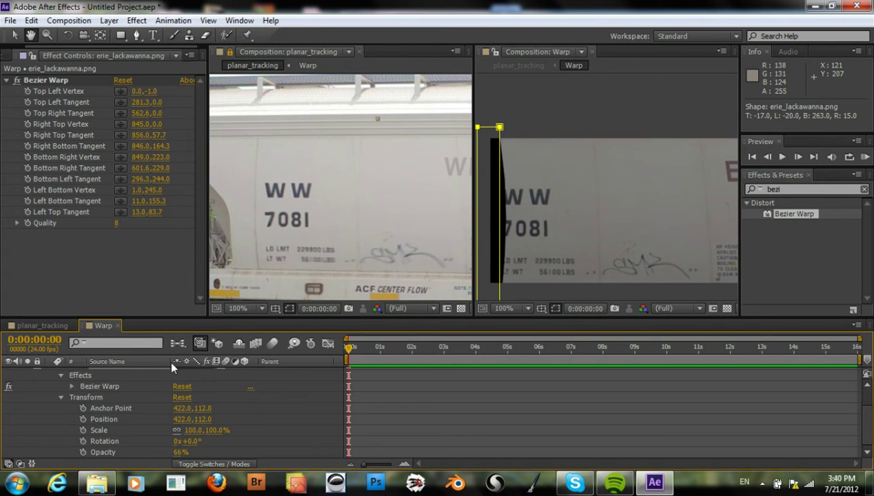
pyautogui.scroll(1, 153, 395)
pyautogui.scroll(2, 153, 396)
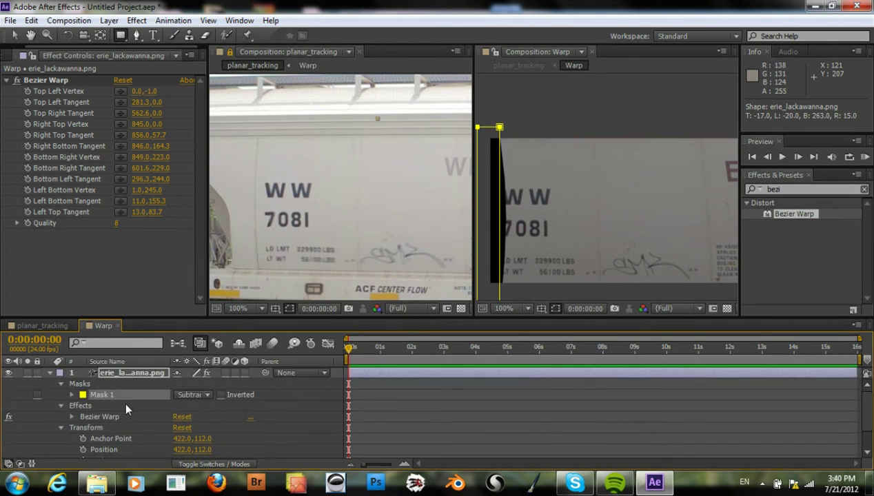
pyautogui.click(72, 395)
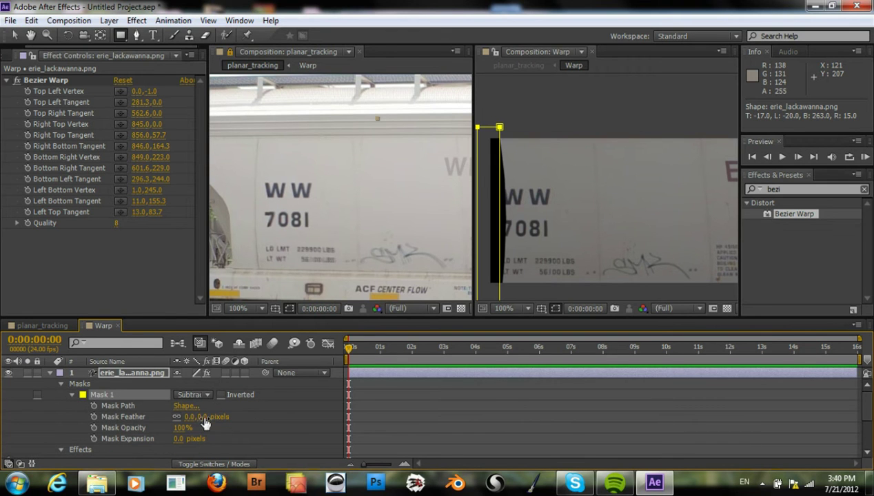
pyautogui.moveTo(202, 417); pyautogui.dragTo(205, 417)
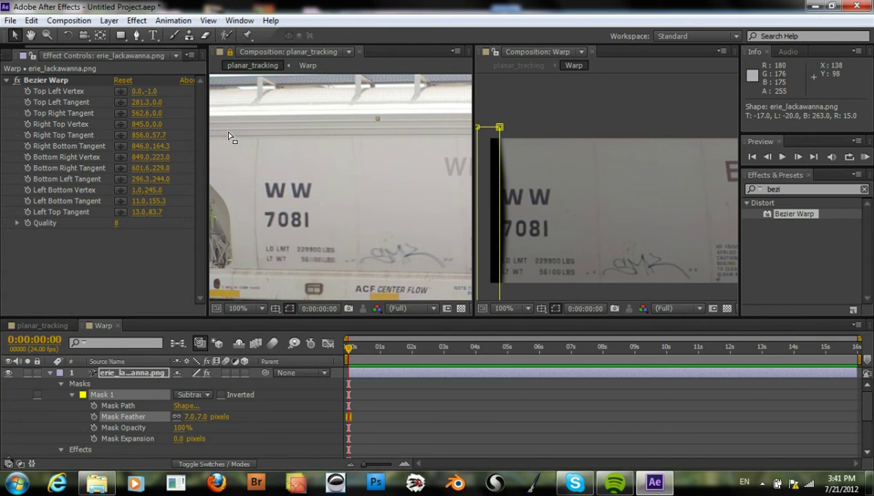
pyautogui.click(192, 414)
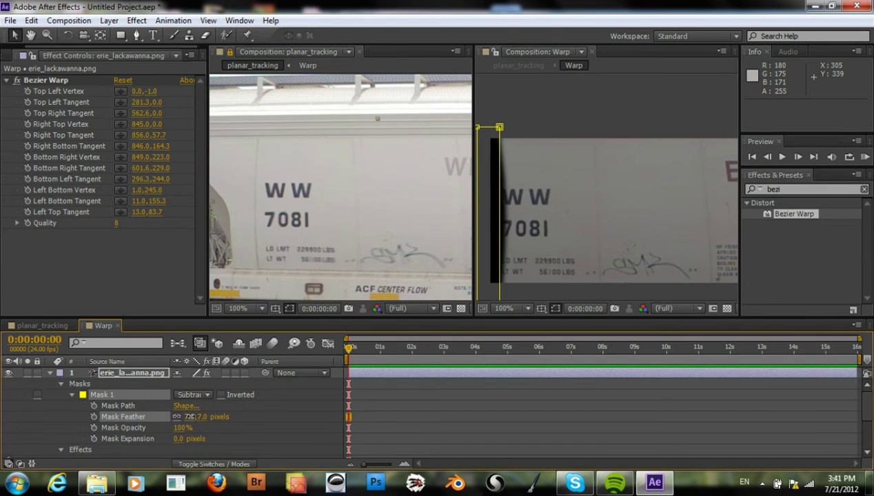
pyautogui.write('0')
pyautogui.press('Return')
pyautogui.moveTo(186, 418); pyautogui.dragTo(194, 421)
# Move Mask 1's right edge slightly left to narrow the trimmed strip.
pyautogui.click(502, 218)
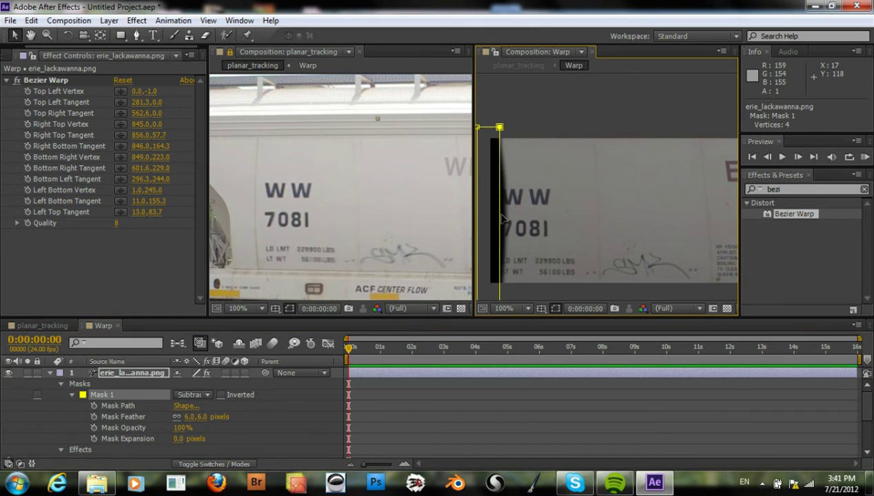
pyautogui.moveTo(503, 218); pyautogui.dragTo(498, 219)
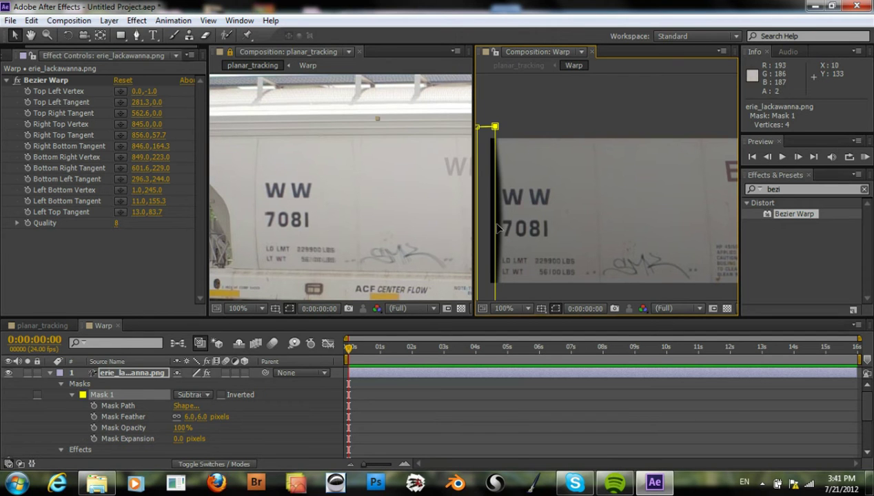
pyautogui.moveTo(497, 225); pyautogui.dragTo(495, 225)
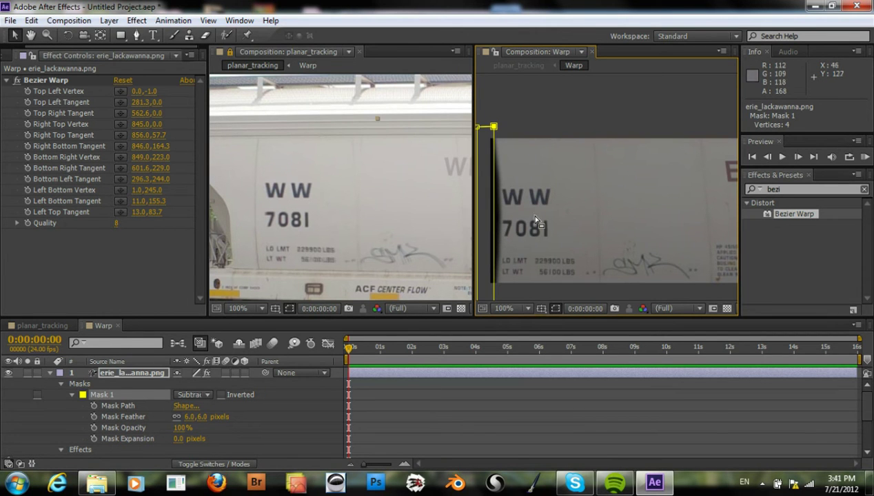
pyautogui.press('h')
pyautogui.moveTo(599, 204); pyautogui.dragTo(595, 228)
# At 50% view, draw Mask 2 as a rectangle across the graphic's top edge.
pyautogui.press('v')
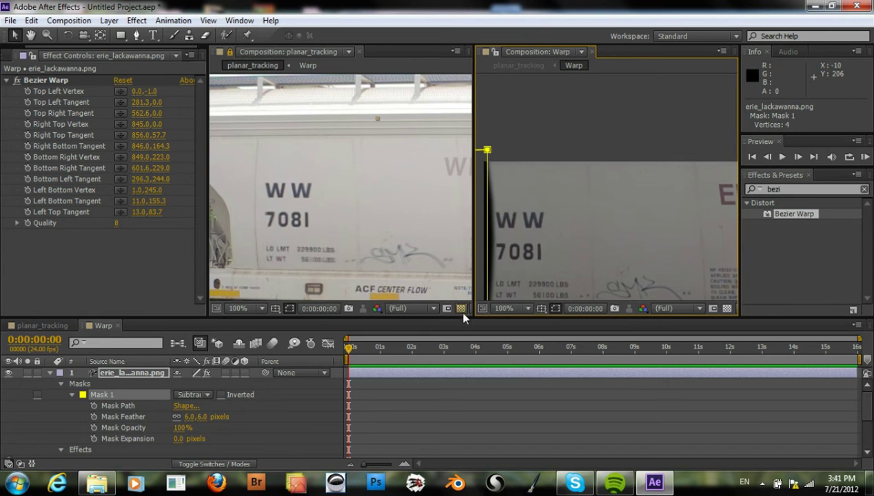
pyautogui.click(508, 307)
pyautogui.click(520, 193)
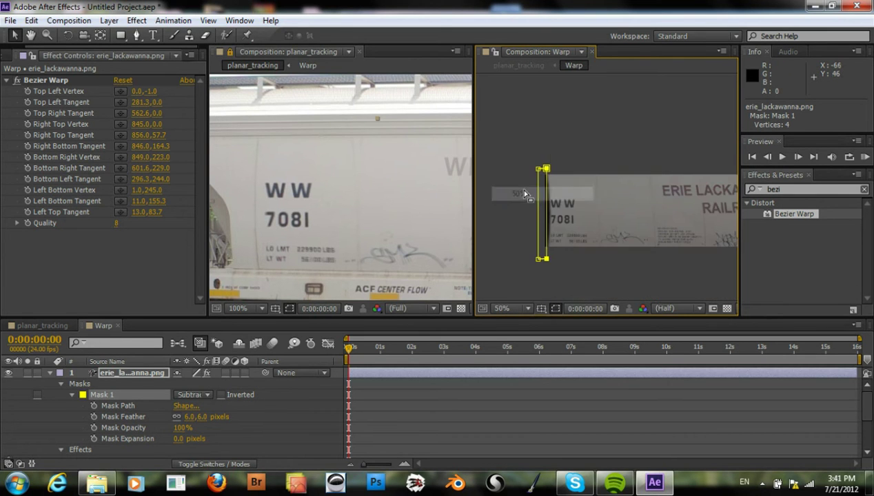
pyautogui.hscroll(5, 553, 207)
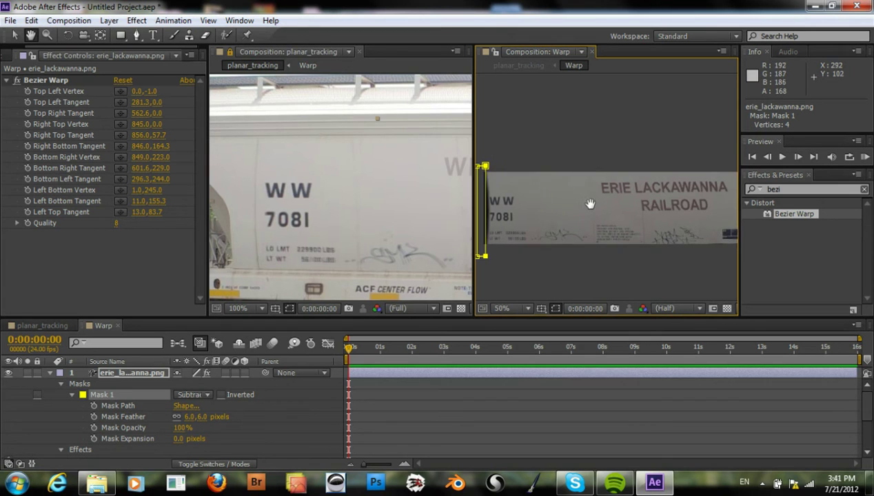
pyautogui.hscroll(-1, 572, 200)
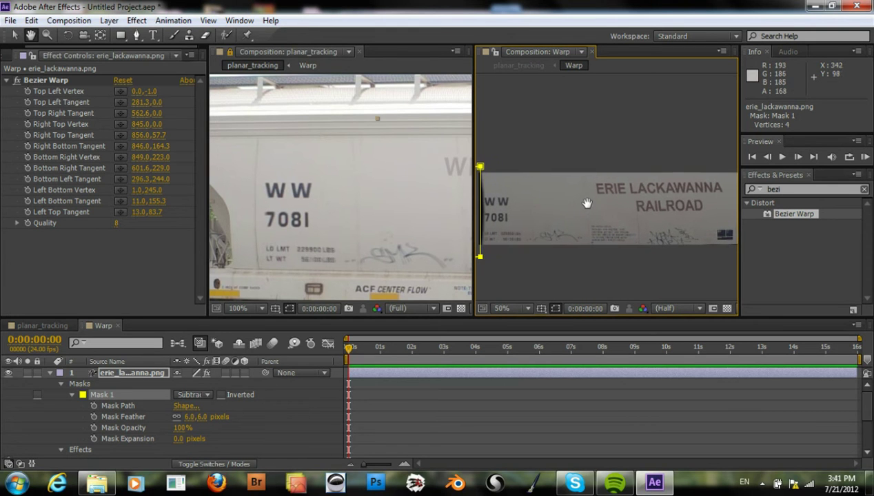
pyautogui.press('v')
pyautogui.click(121, 35)
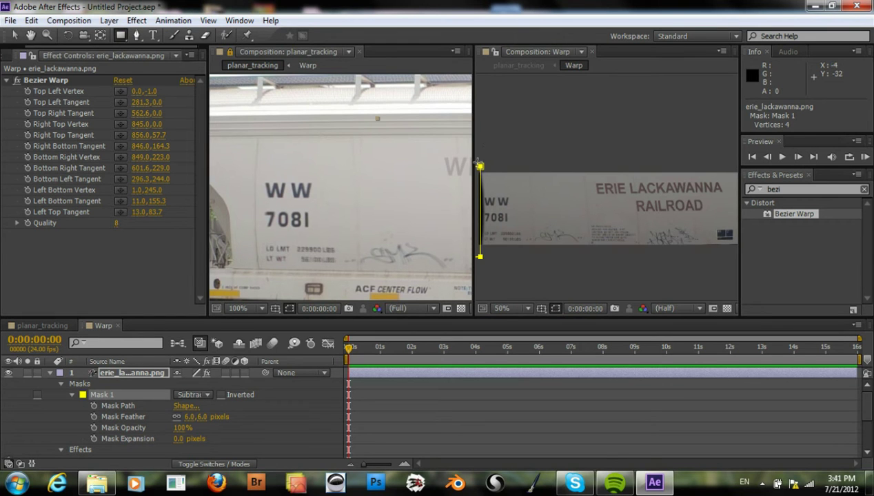
pyautogui.moveTo(478, 164); pyautogui.dragTo(657, 191)
pyautogui.press('space')
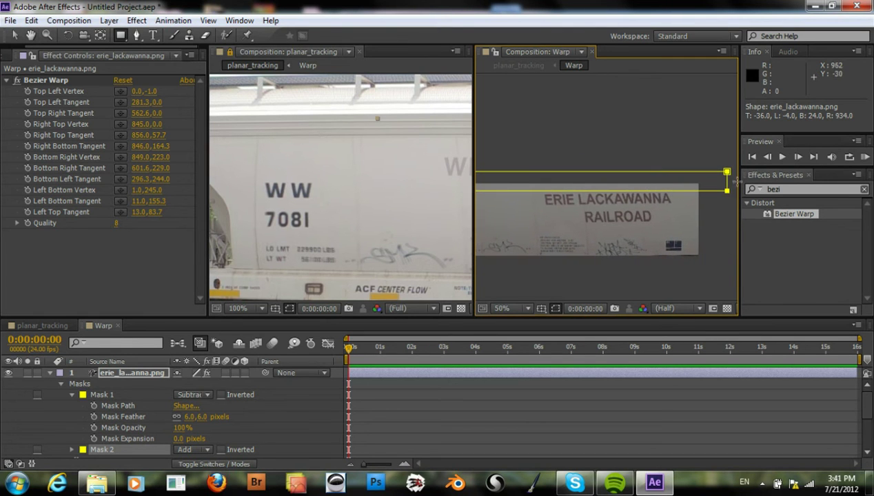
# At 100% zoom, pull Mask 2's right edge left and nudge its edge up slightly.
pyautogui.click(17, 35)
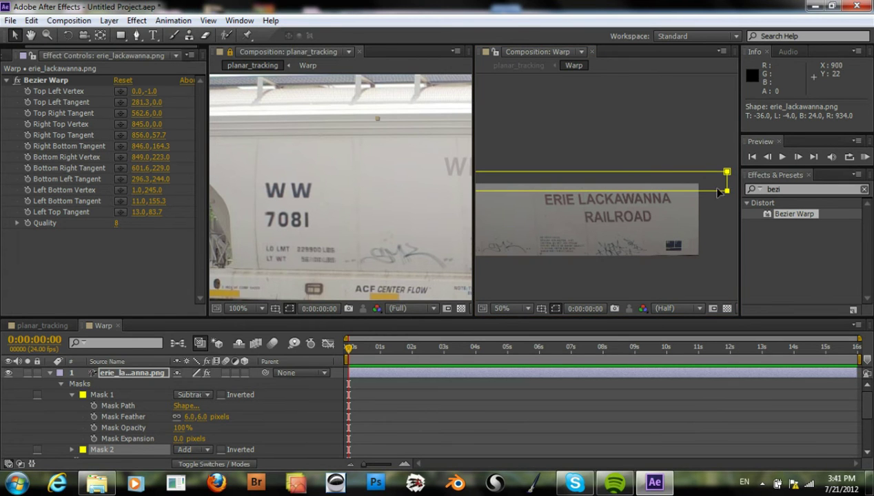
pyautogui.moveTo(727, 185); pyautogui.dragTo(713, 185)
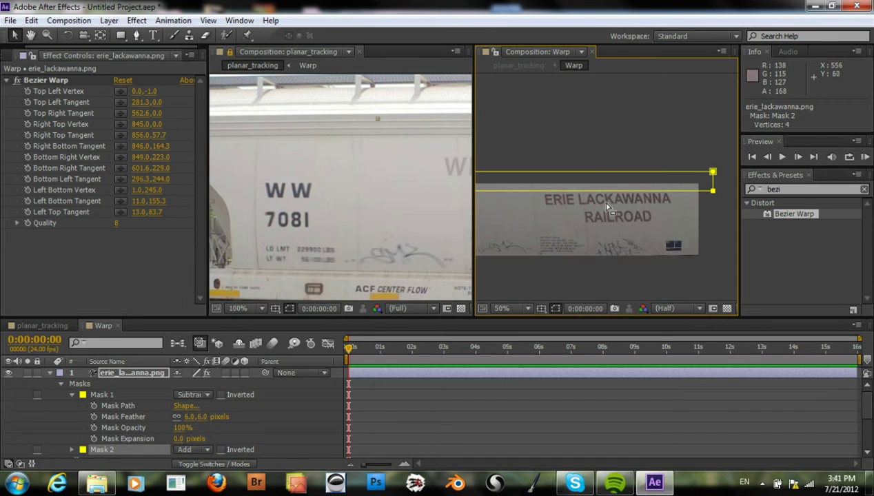
pyautogui.click(512, 307)
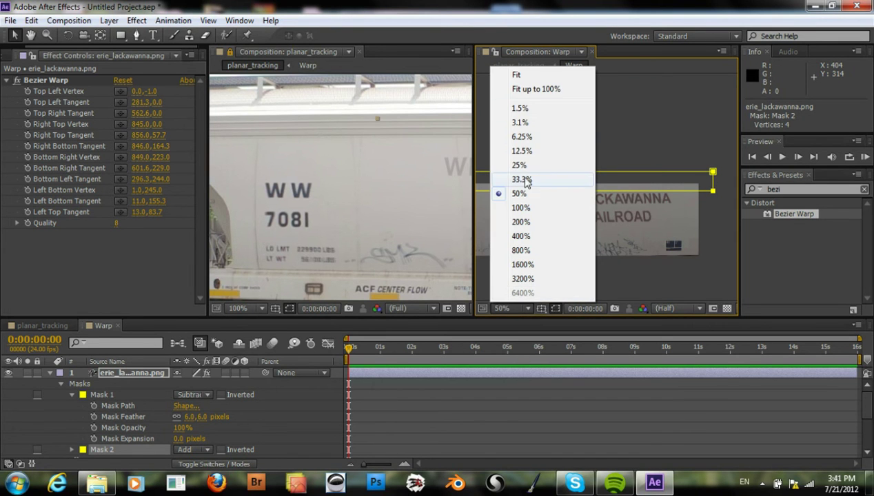
pyautogui.click(520, 209)
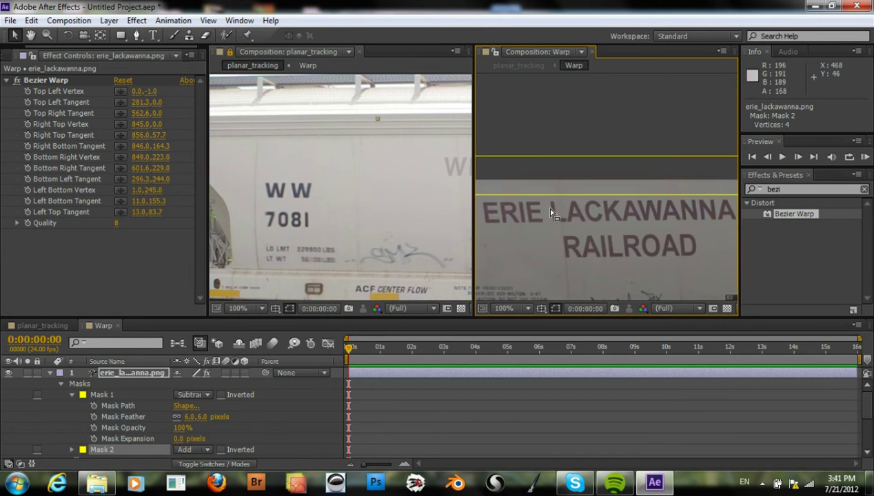
pyautogui.moveTo(552, 197); pyautogui.dragTo(550, 195)
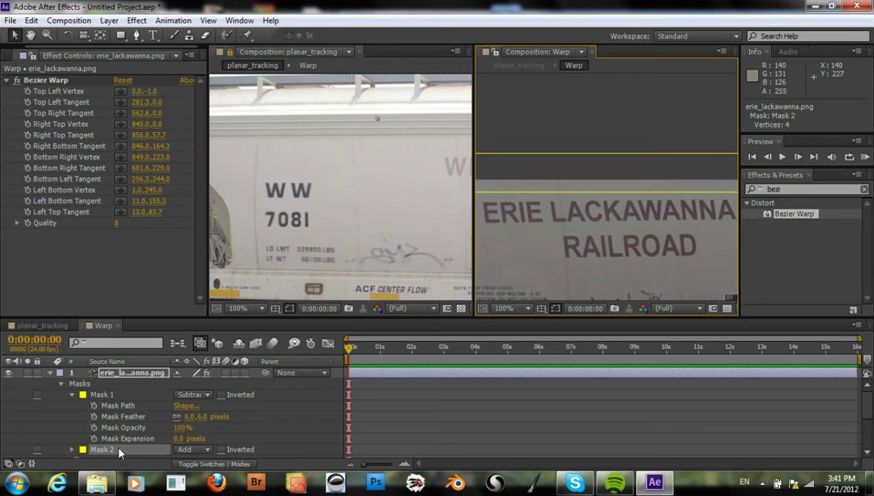
pyautogui.scroll(-2, 120, 449)
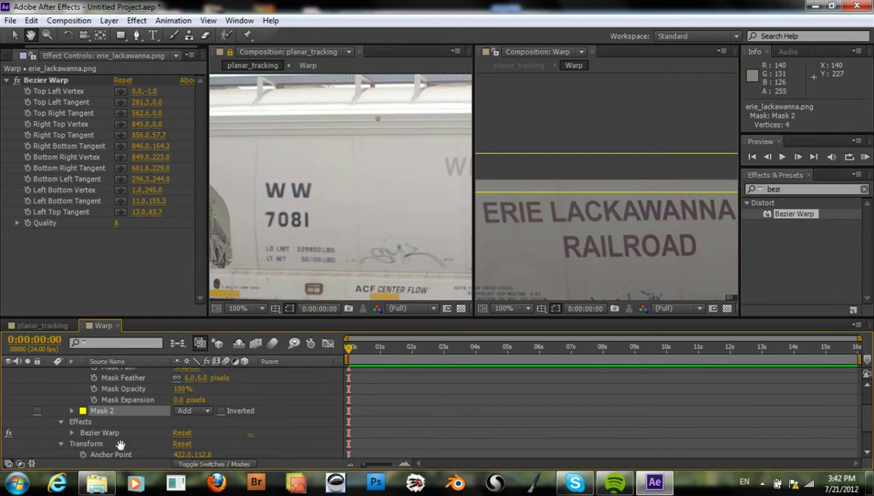
pyautogui.scroll(1, 121, 434)
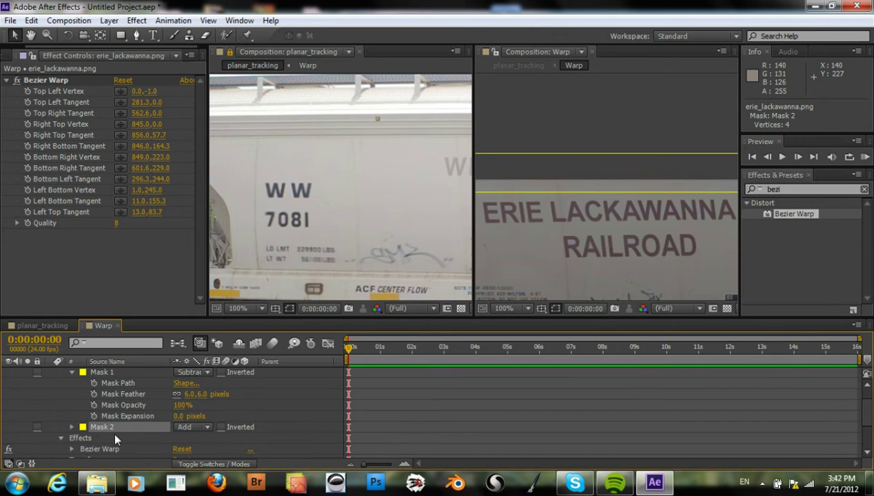
# Switch Mask 2 to Subtract mode and set its Mask Feather to 17 pixels.
pyautogui.press('f')
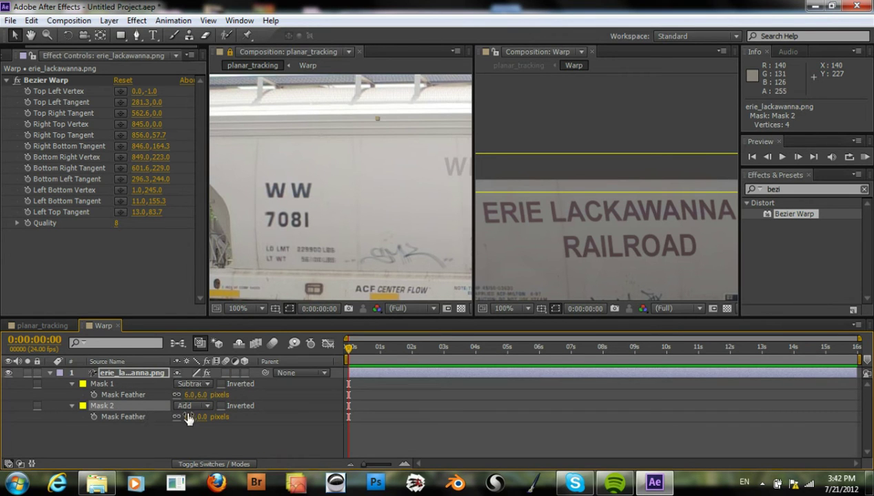
pyautogui.moveTo(194, 413); pyautogui.dragTo(208, 418)
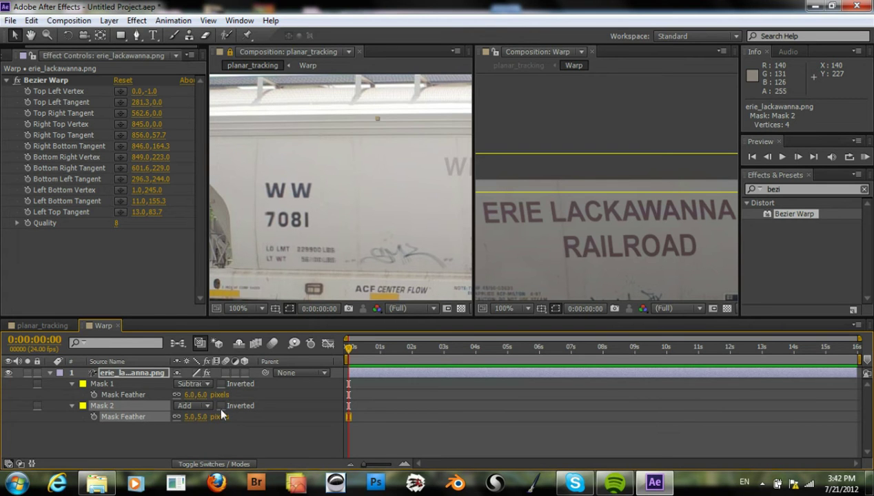
pyautogui.click(205, 405)
pyautogui.click(211, 336)
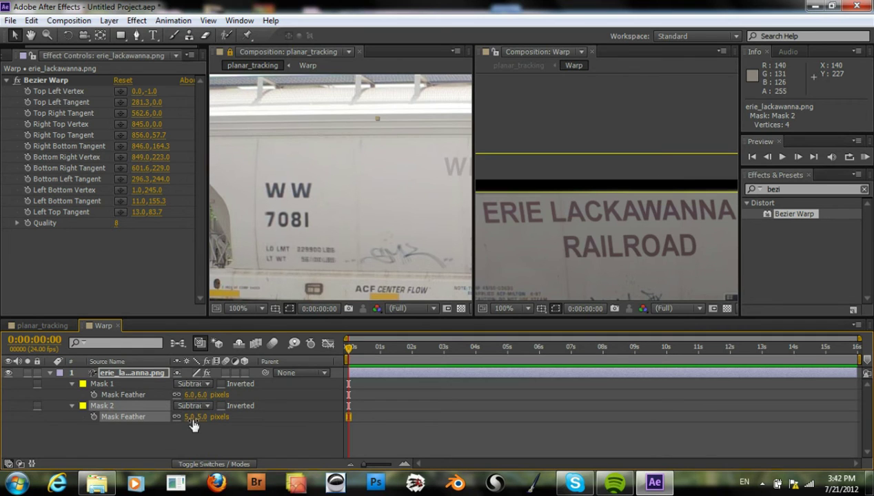
pyautogui.moveTo(193, 424); pyautogui.dragTo(204, 423)
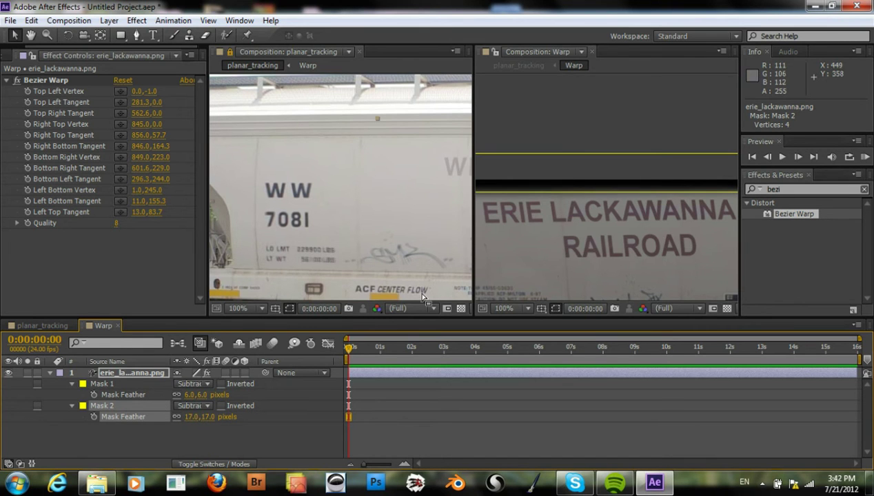
pyautogui.press('h')
pyautogui.moveTo(614, 214); pyautogui.dragTo(419, 163)
pyautogui.moveTo(495, 188); pyautogui.dragTo(577, 197)
pyautogui.press('v')
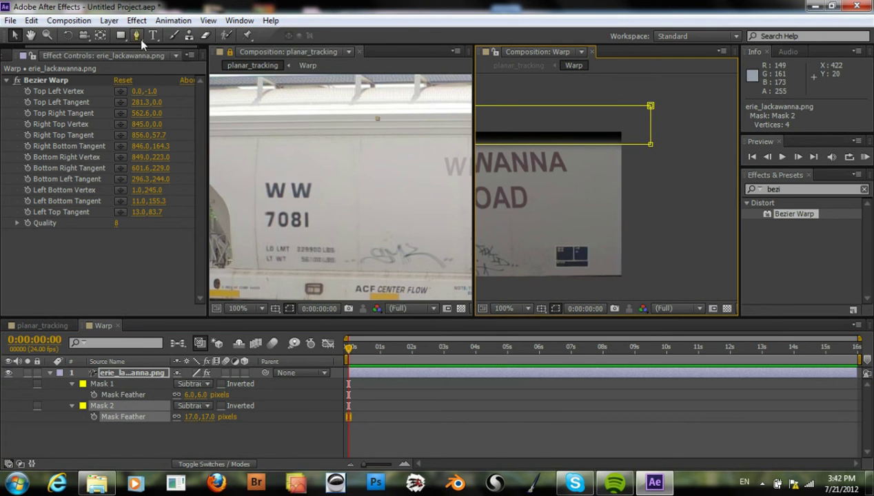
# Draw Mask 3 over the graphic's right edge, set it to Subtract with a 12-pixel feather.
pyautogui.click(122, 36)
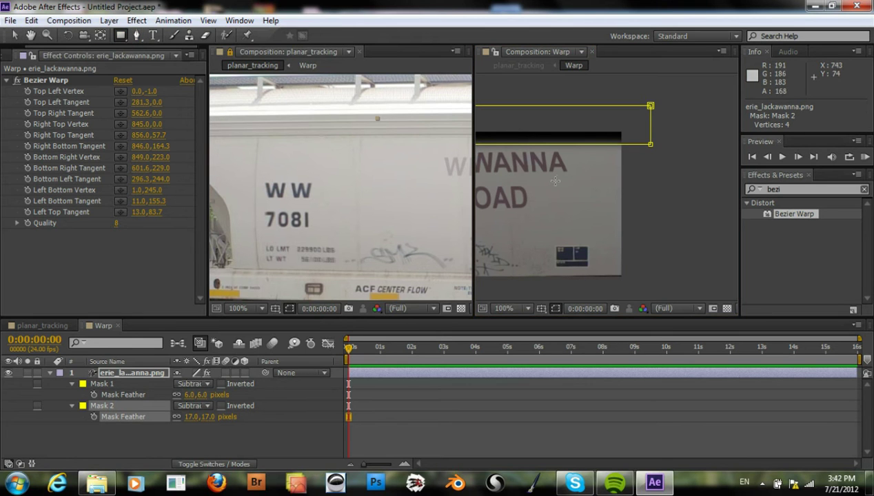
pyautogui.moveTo(609, 119)
pyautogui.mouseDown()
pyautogui.moveTo(634, 333)
pyautogui.moveTo(634, 293)
pyautogui.mouseUp()
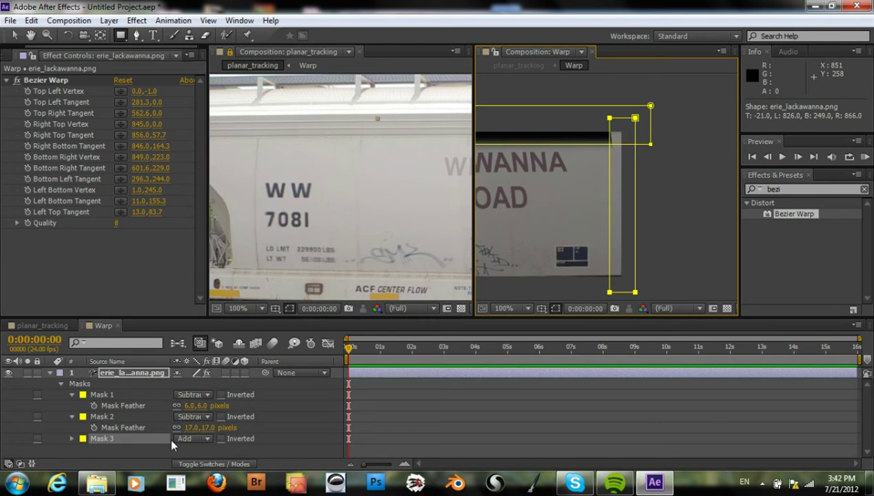
pyautogui.press('f')
pyautogui.press('f')
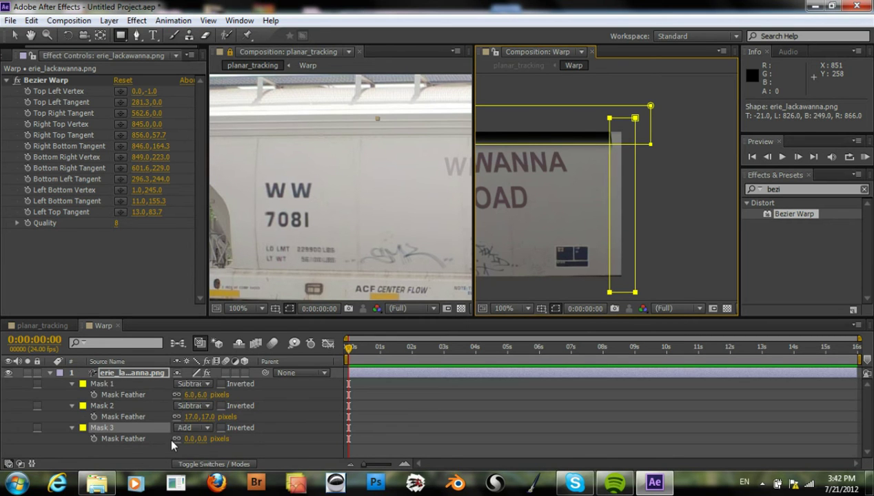
pyautogui.moveTo(193, 438)
pyautogui.mouseDown()
pyautogui.moveTo(204, 439)
pyautogui.moveTo(197, 438)
pyautogui.mouseUp()
pyautogui.click(199, 427)
pyautogui.click(204, 357)
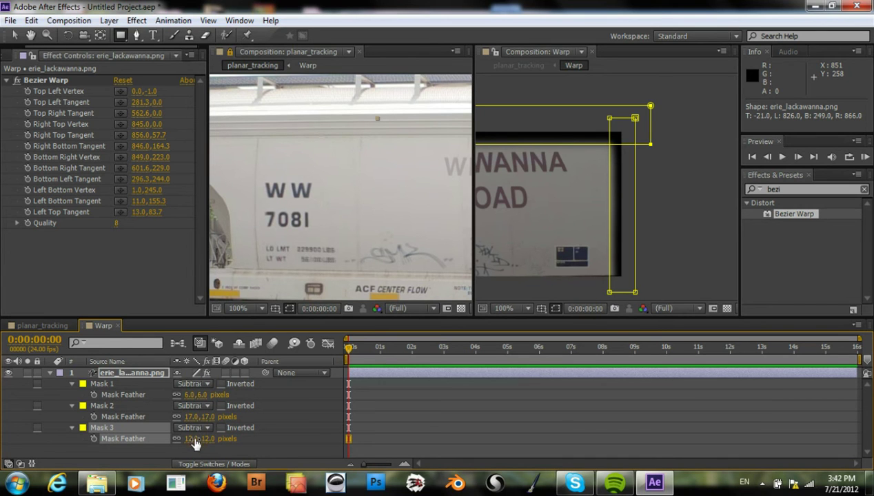
pyautogui.moveTo(196, 438); pyautogui.dragTo(202, 444)
pyautogui.press('F2')
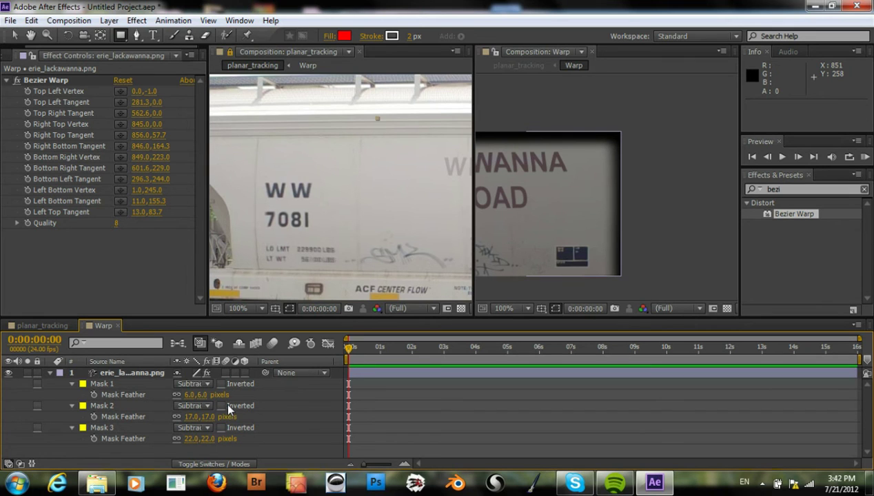
pyautogui.moveTo(195, 439); pyautogui.dragTo(195, 448)
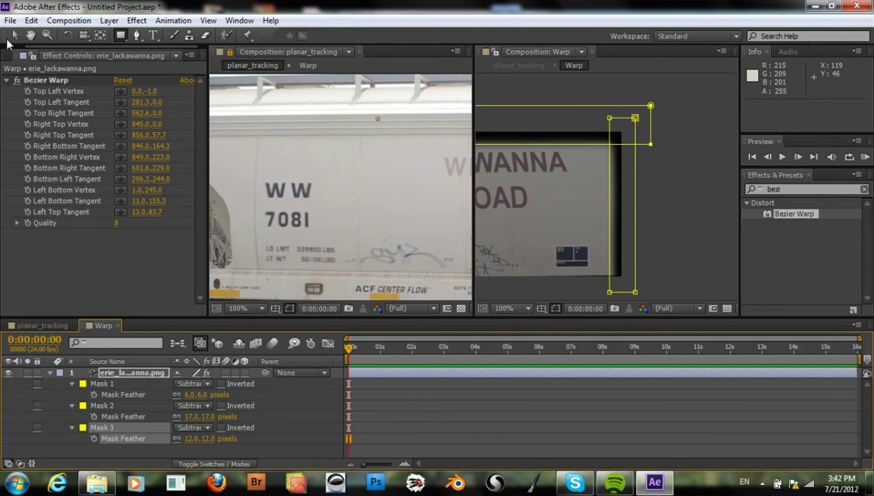
# Move Mask 3's left-edge vertices slightly left.
pyautogui.click(13, 36)
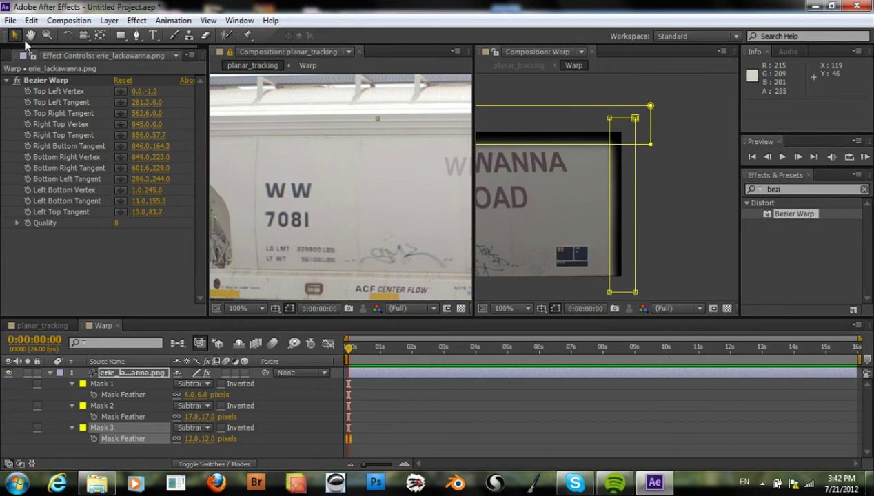
pyautogui.click(609, 204)
pyautogui.moveTo(609, 204); pyautogui.dragTo(607, 204)
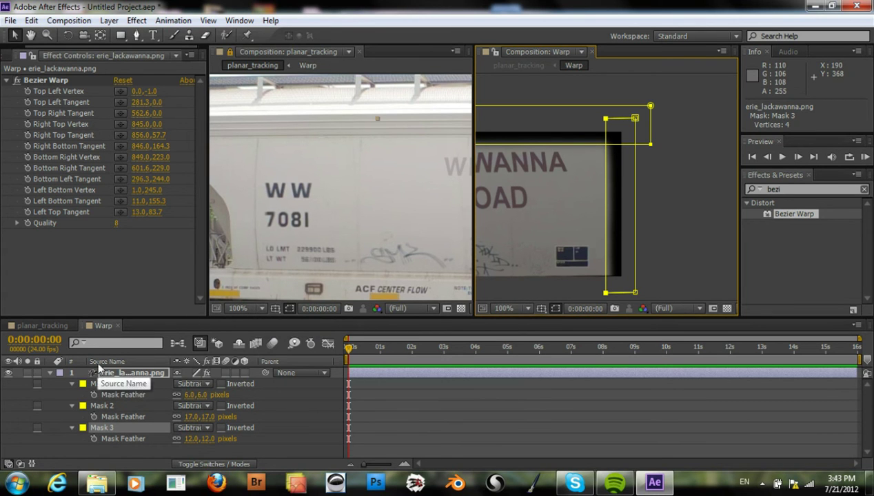
# Close the second viewer, unlock the remaining viewer from planar_tracking, and set magnification to Fit.
pyautogui.click(42, 326)
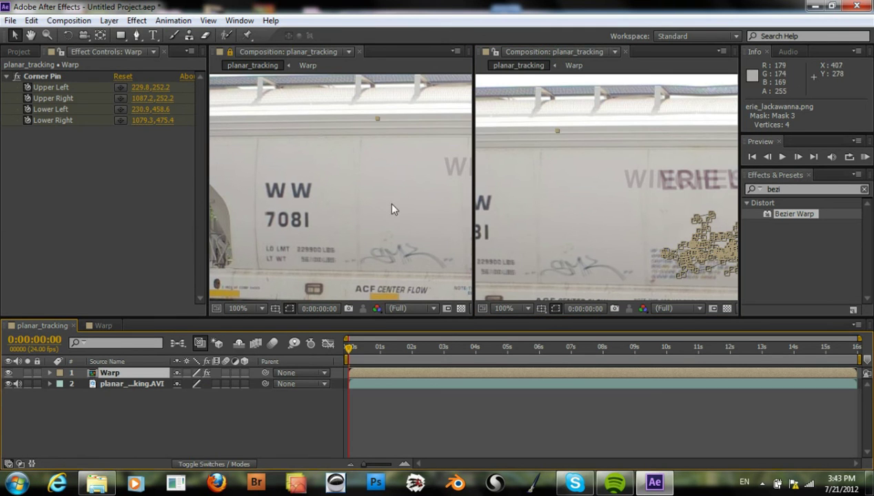
pyautogui.click(624, 52)
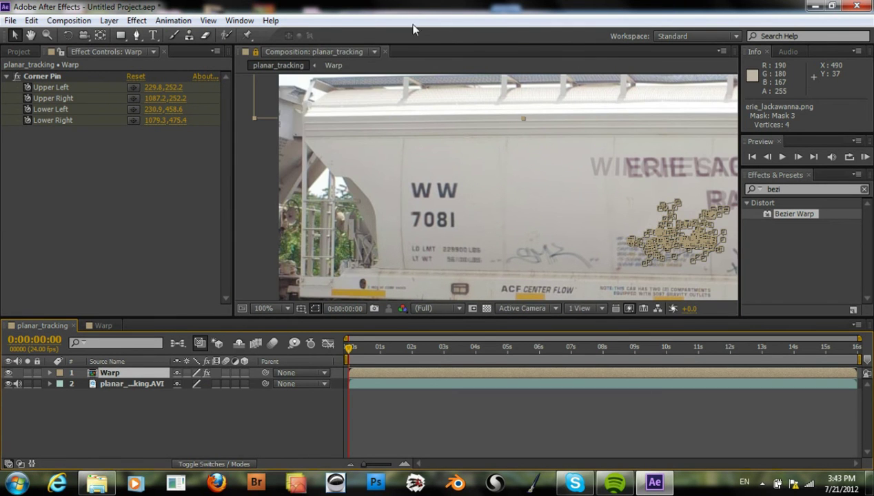
pyautogui.click(374, 51)
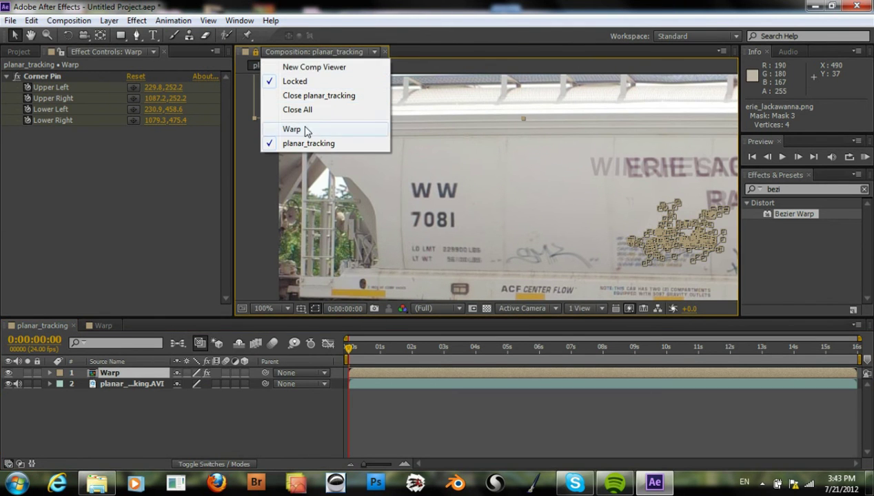
pyautogui.click(303, 83)
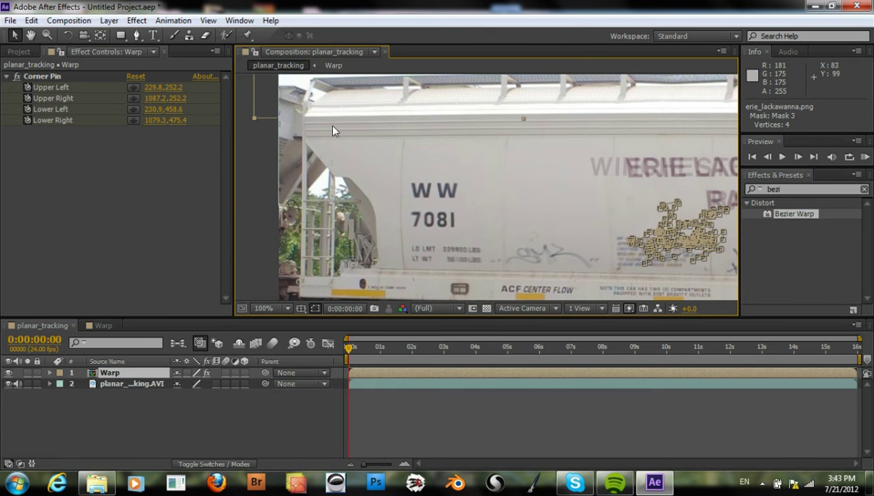
pyautogui.click(279, 308)
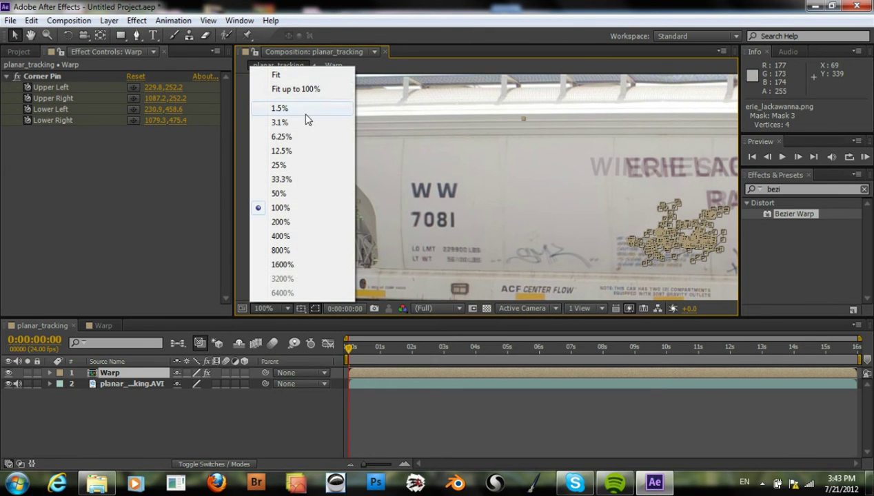
pyautogui.click(290, 77)
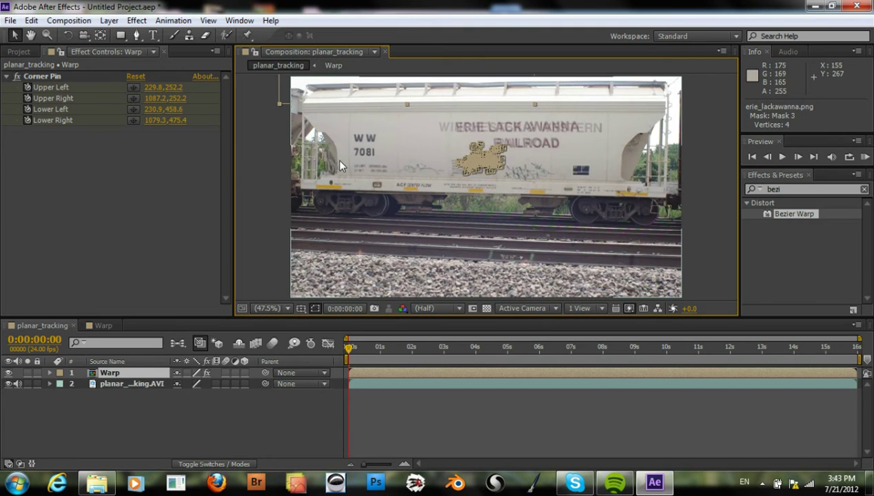
# Raise erie_lackawanna.png's Opacity in the Warp comp, then return to planar_tracking.
pyautogui.click(102, 325)
pyautogui.click(102, 371)
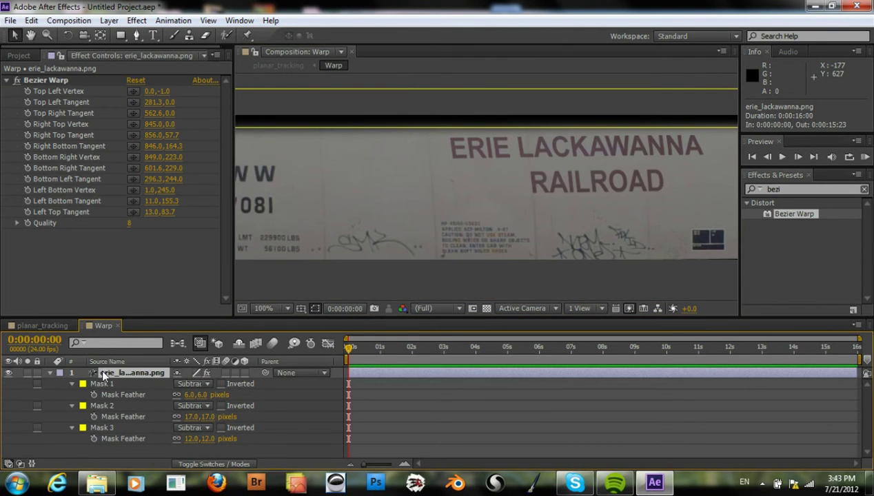
pyautogui.press('t')
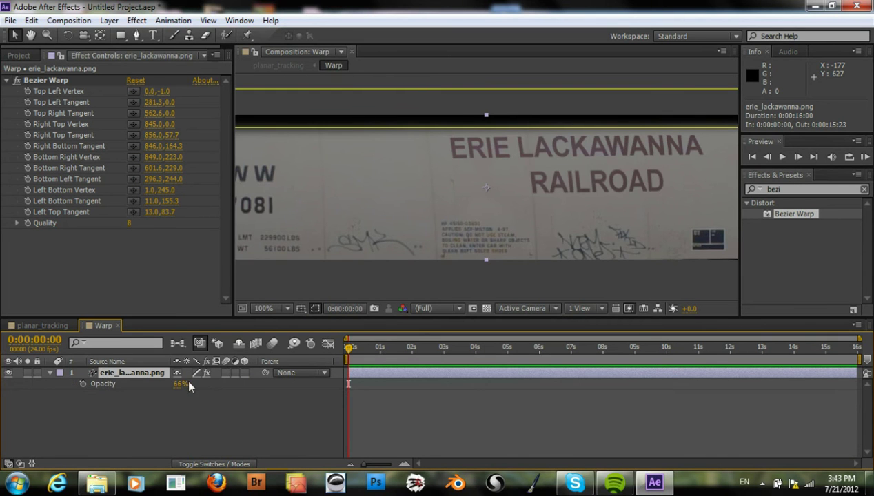
pyautogui.moveTo(181, 388); pyautogui.dragTo(206, 364)
pyautogui.click(56, 325)
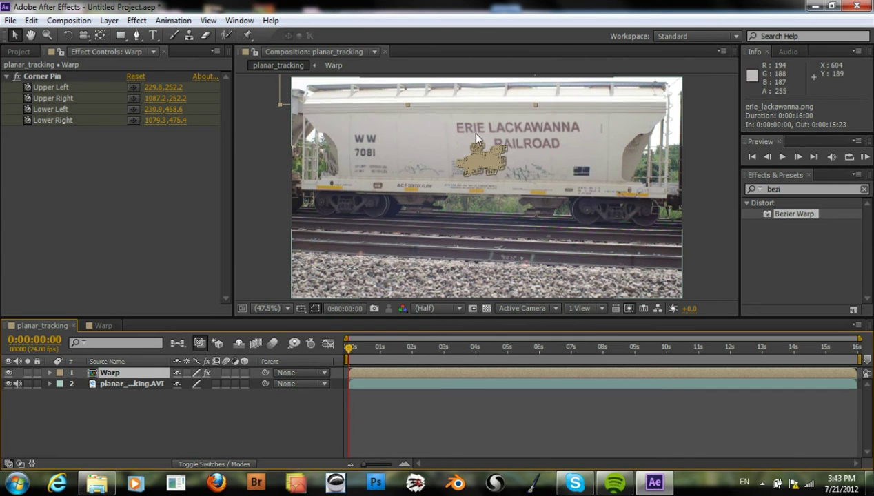
pyautogui.click(351, 351)
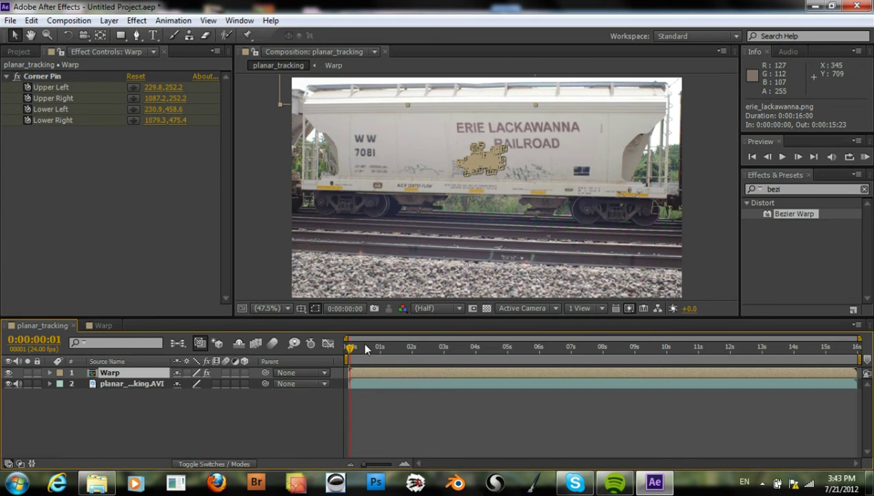
pyautogui.press('space')
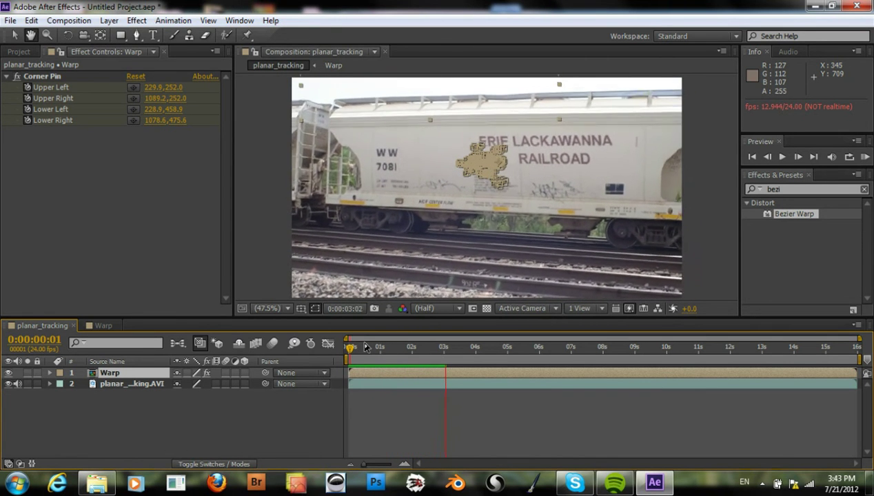
pyautogui.press('space')
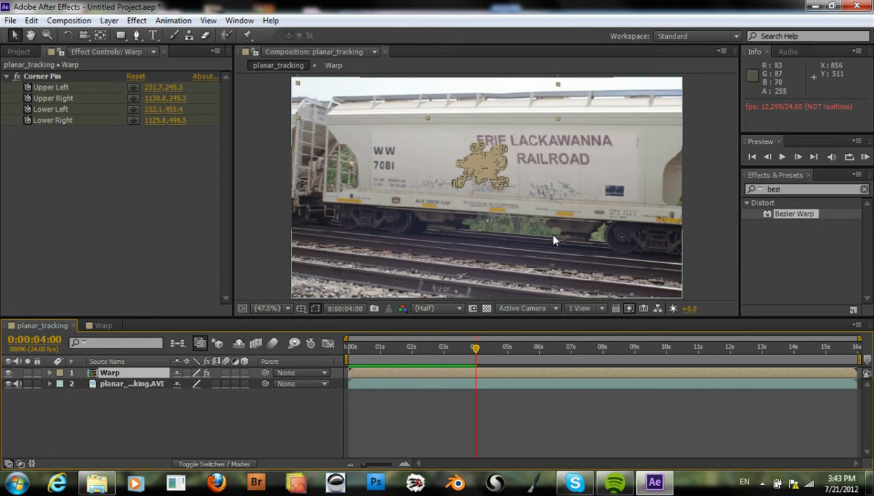
pyautogui.moveTo(475, 348); pyautogui.dragTo(410, 355)
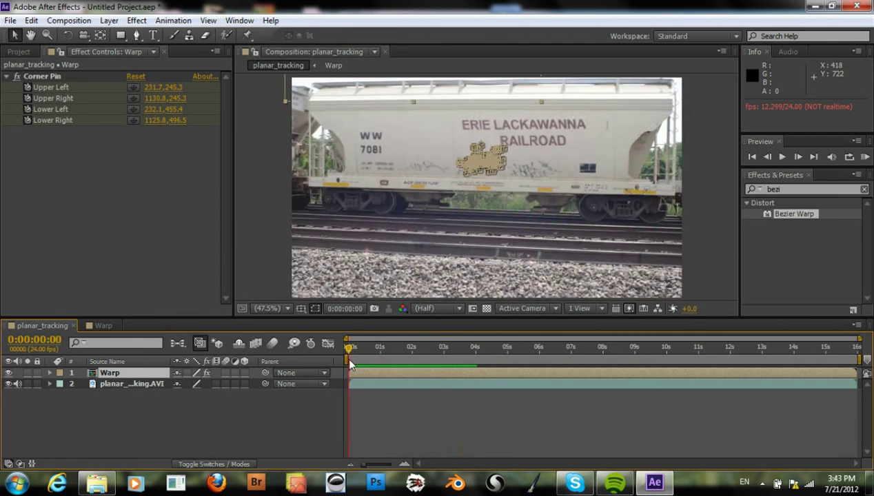
pyautogui.moveTo(343, 360); pyautogui.dragTo(319, 383)
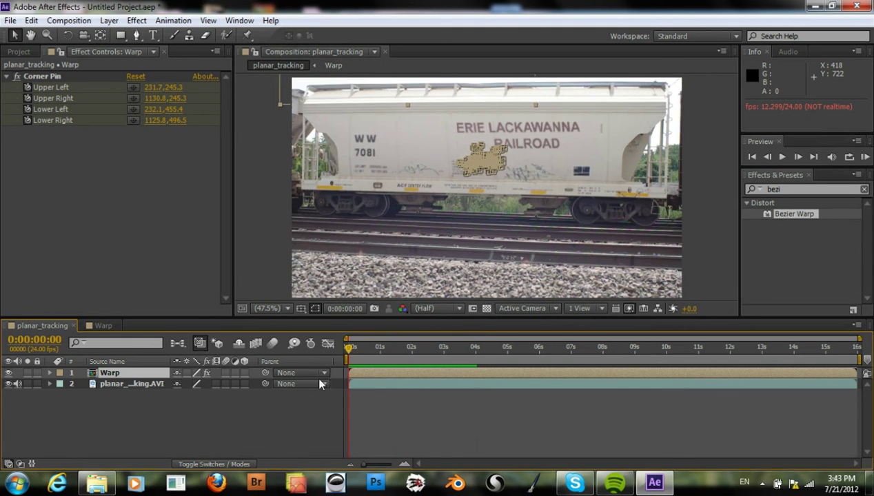
# Search Effects & Presets for 'exposure' and apply Color Correction > Exposure to the Warp layer.
pyautogui.click(769, 176)
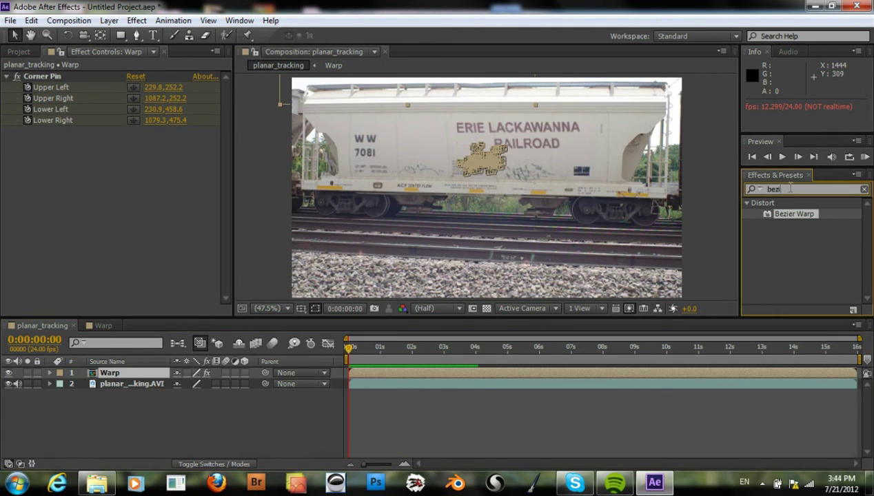
pyautogui.click(750, 190)
pyautogui.write('expo')
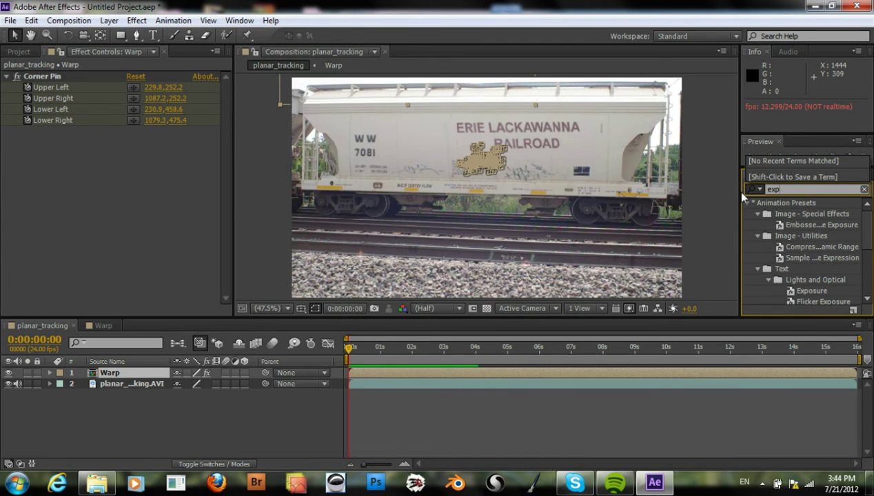
pyautogui.write('sure')
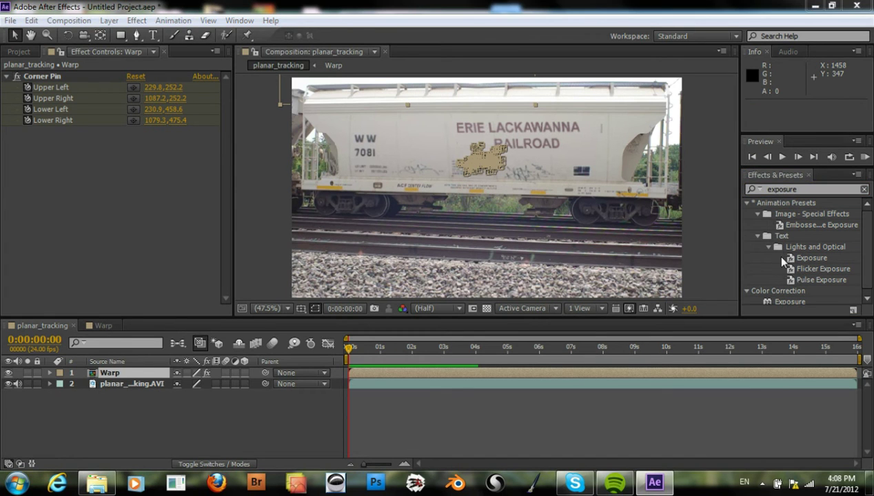
pyautogui.click(778, 301)
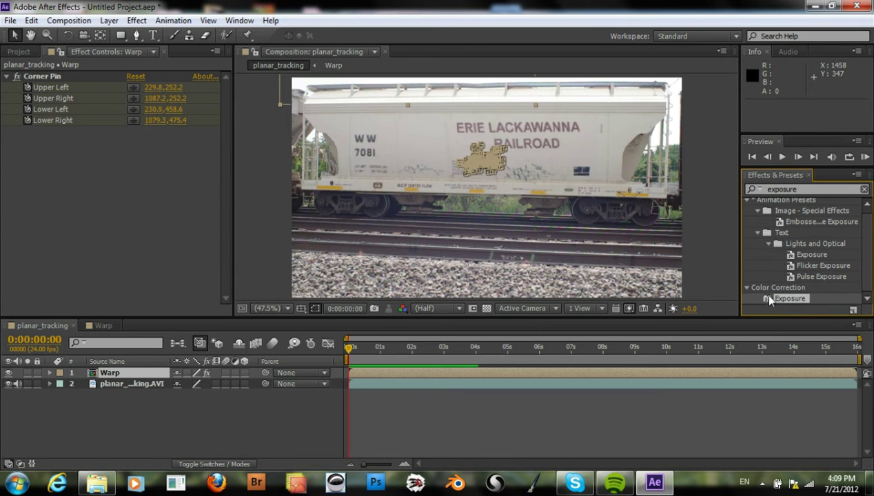
pyautogui.moveTo(770, 295); pyautogui.dragTo(115, 373)
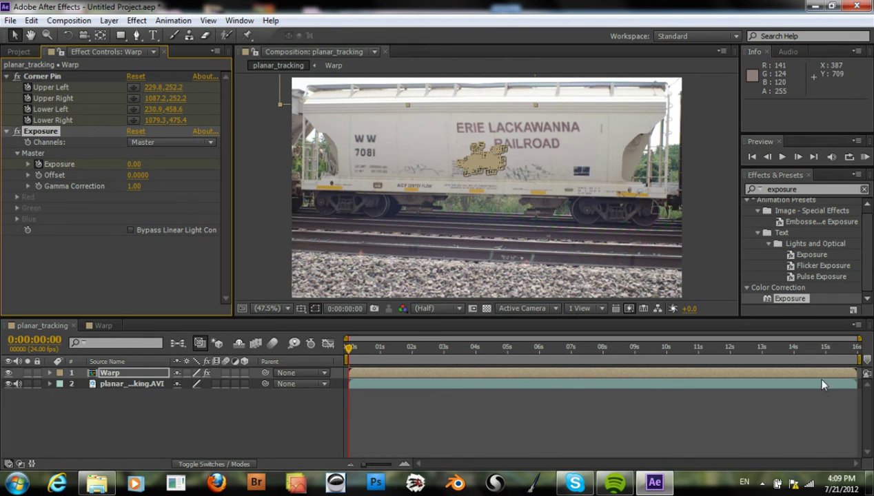
# Darken Exposure slightly at the last frame (15:23), then set about -0.10 at eight seconds at 100% view.
pyautogui.click(853, 349)
pyautogui.moveTo(854, 352); pyautogui.dragTo(857, 352)
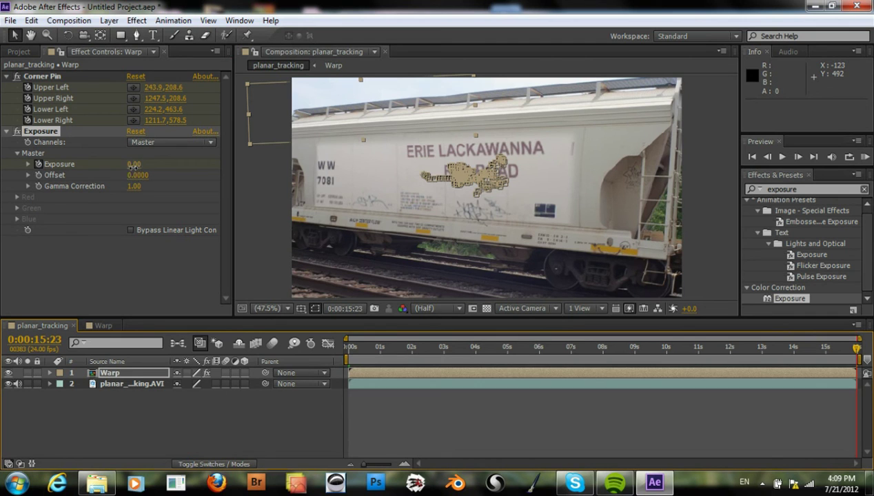
pyautogui.moveTo(135, 165); pyautogui.dragTo(111, 171)
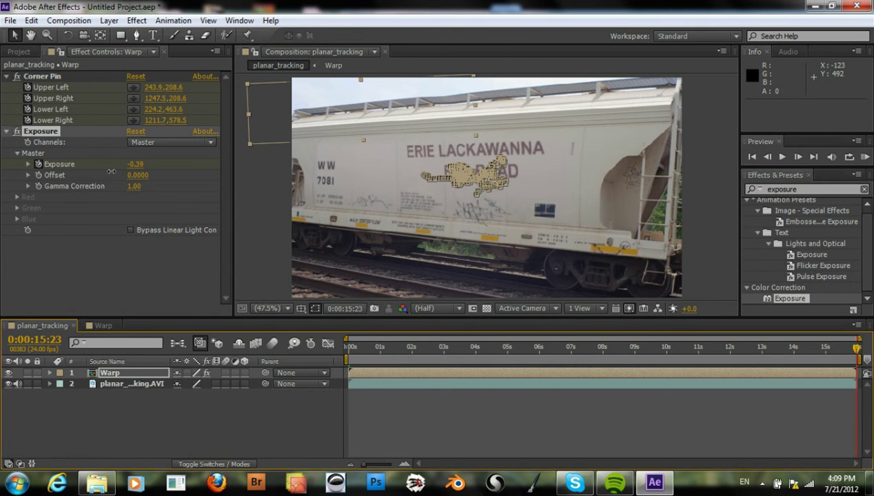
pyautogui.click(603, 347)
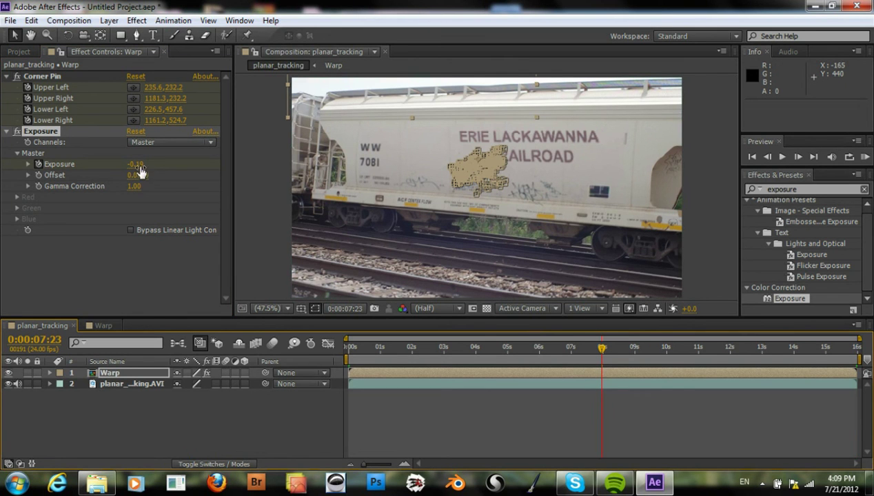
pyautogui.click(281, 308)
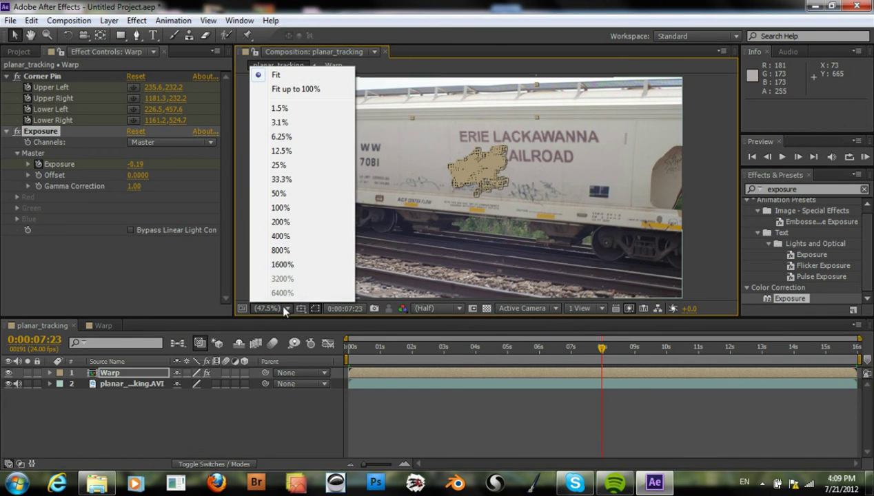
pyautogui.click(319, 207)
pyautogui.press('h')
pyautogui.moveTo(634, 166); pyautogui.dragTo(433, 203)
pyautogui.press('v')
pyautogui.moveTo(143, 167); pyautogui.dragTo(146, 163)
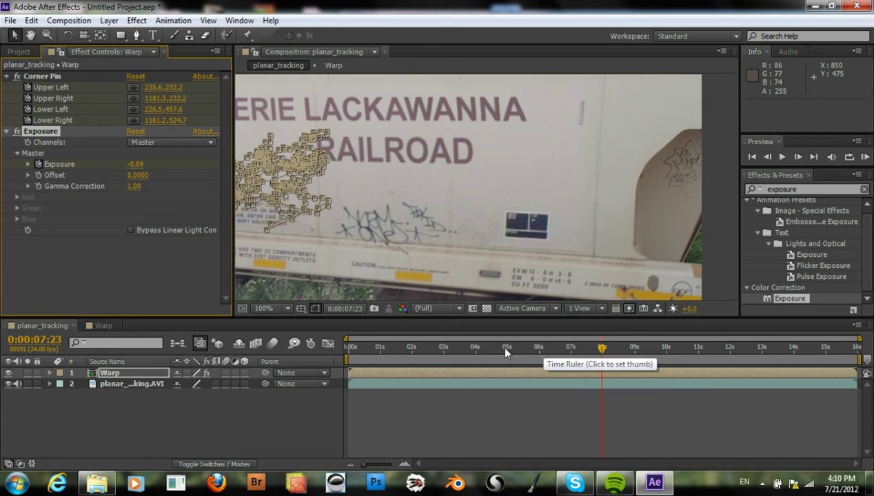
# Keyframe Exposure at four seconds, about -0.47 at 11:23, and about -0.44 at ten seconds.
pyautogui.click(478, 350)
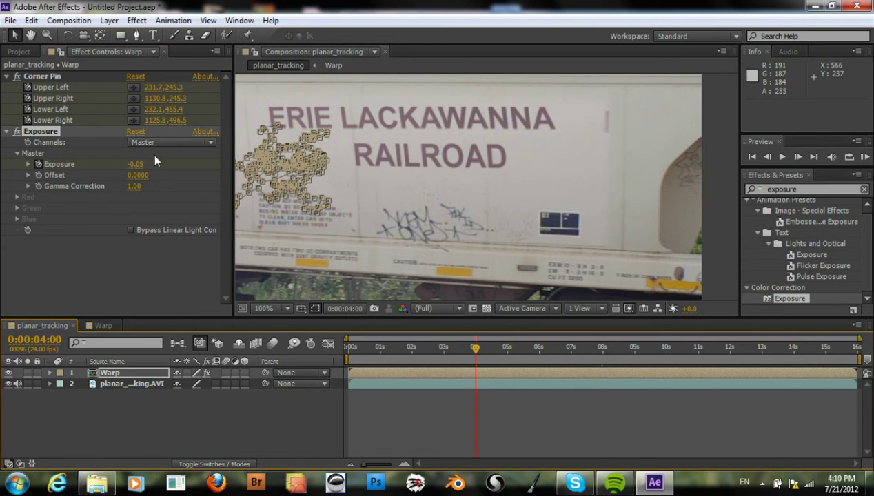
pyautogui.moveTo(138, 166); pyautogui.dragTo(132, 165)
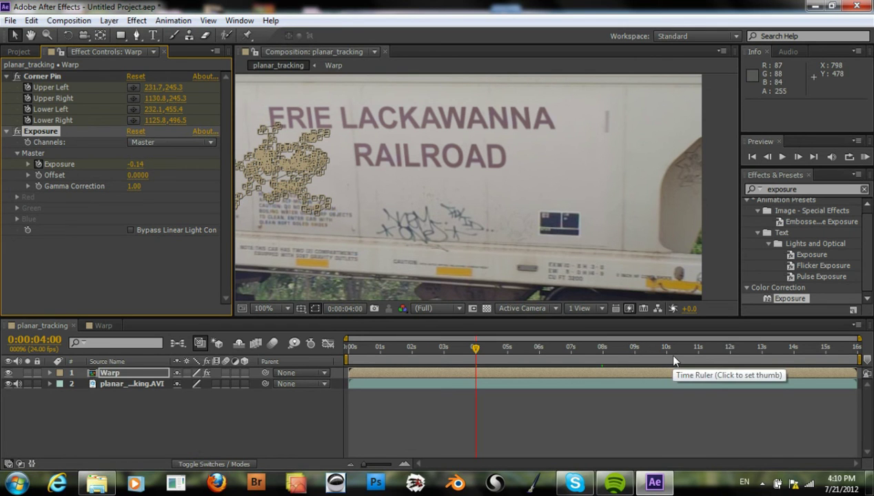
pyautogui.click(730, 348)
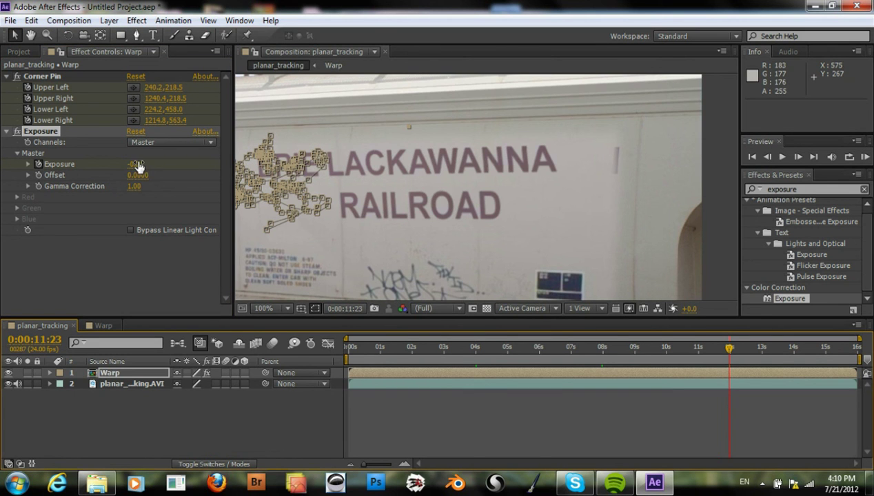
pyautogui.moveTo(137, 166); pyautogui.dragTo(126, 167)
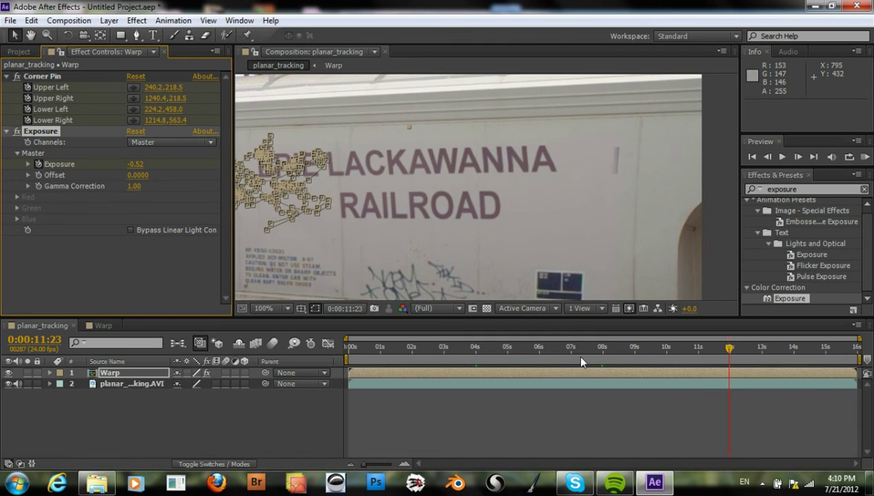
pyautogui.click(664, 348)
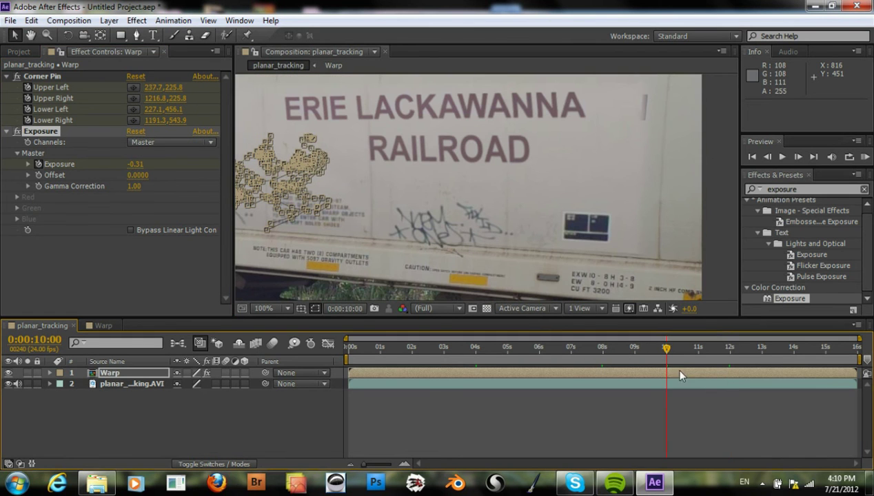
pyautogui.moveTo(135, 165); pyautogui.dragTo(131, 165)
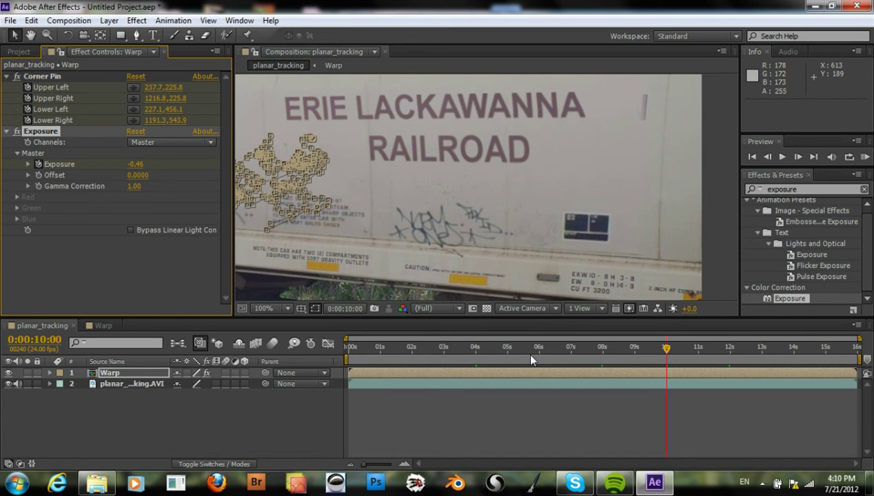
# Brighten Exposure slightly at 05:23 and set it to -0.25 at two seconds.
pyautogui.click(601, 352)
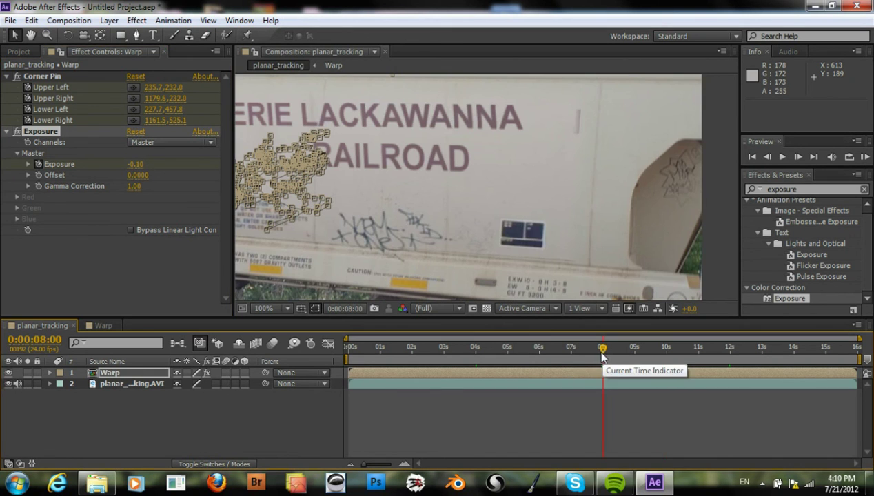
pyautogui.click(532, 352)
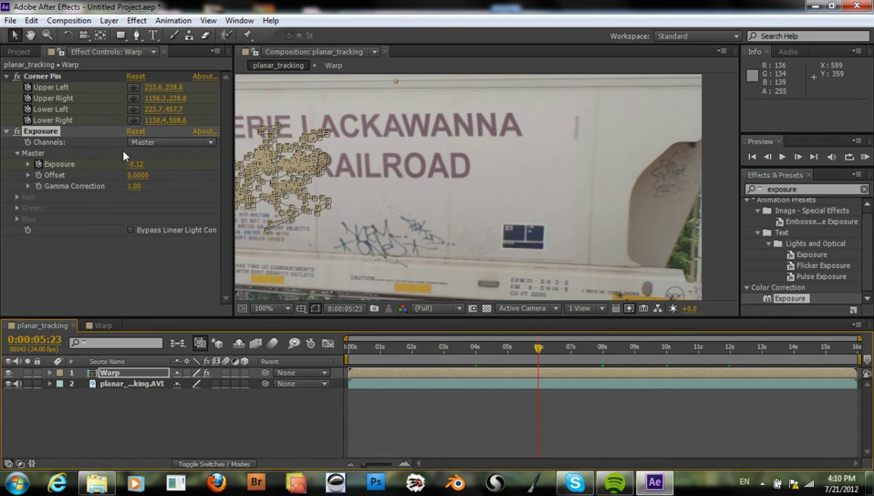
pyautogui.moveTo(143, 170); pyautogui.dragTo(133, 164)
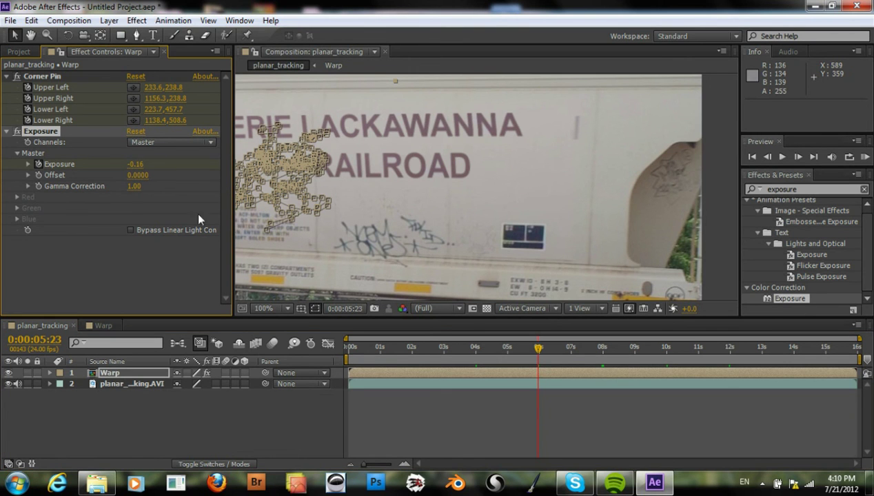
pyautogui.click(409, 348)
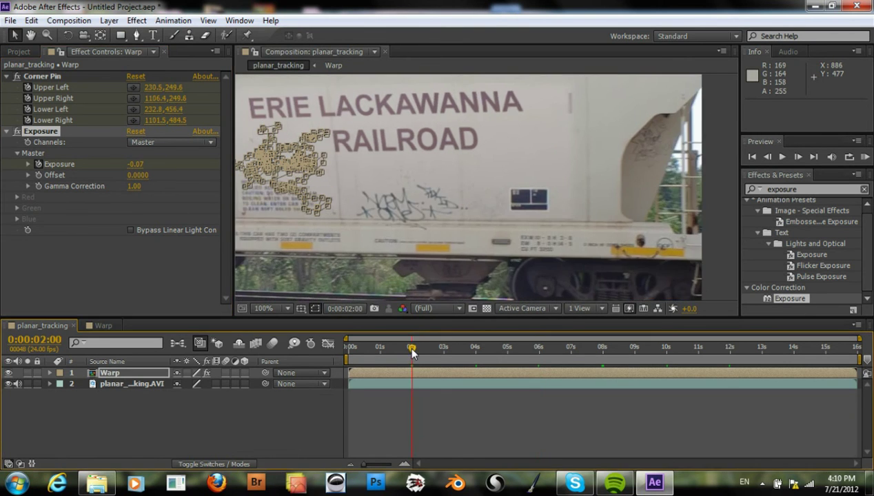
pyautogui.moveTo(138, 161); pyautogui.dragTo(131, 168)
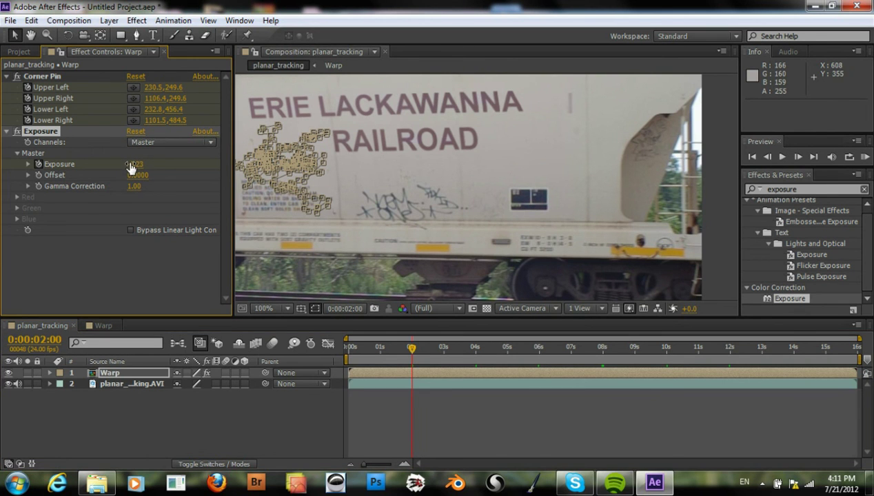
pyautogui.click(132, 165)
pyautogui.click(120, 213)
pyautogui.moveTo(136, 165); pyautogui.dragTo(142, 176)
# Set Exposure to about -0.31 at eleven seconds and -0.27 at 06:23, then reveal the Warp layer's effects.
pyautogui.click(791, 347)
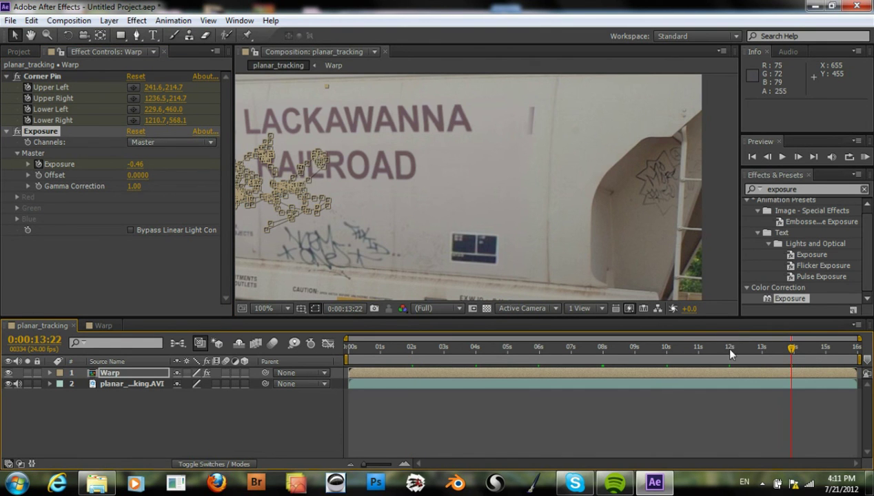
pyautogui.click(696, 350)
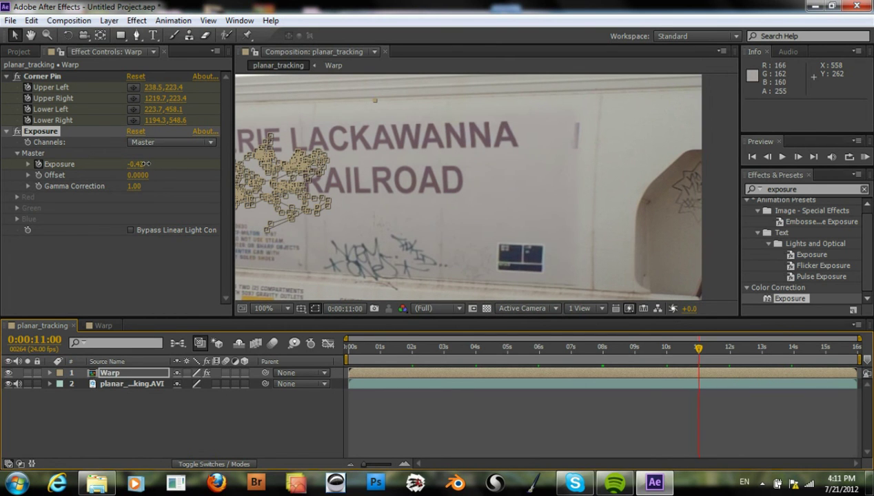
pyautogui.moveTo(147, 164); pyautogui.dragTo(159, 164)
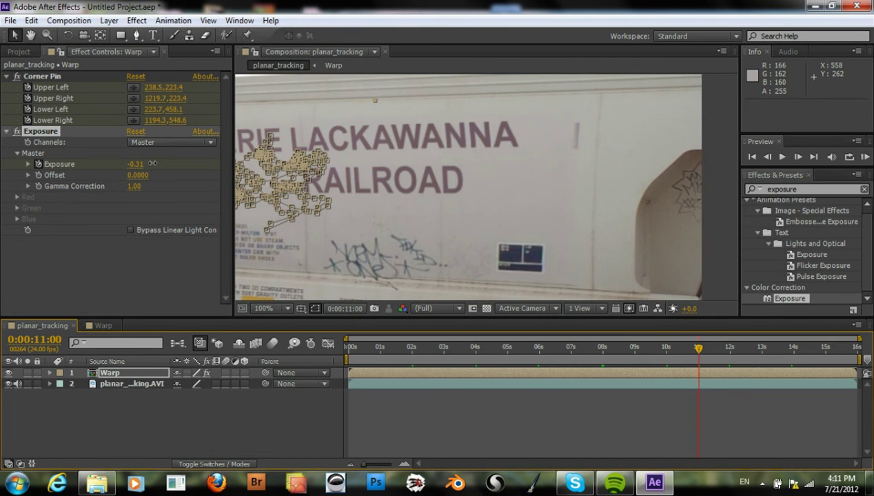
pyautogui.click(572, 349)
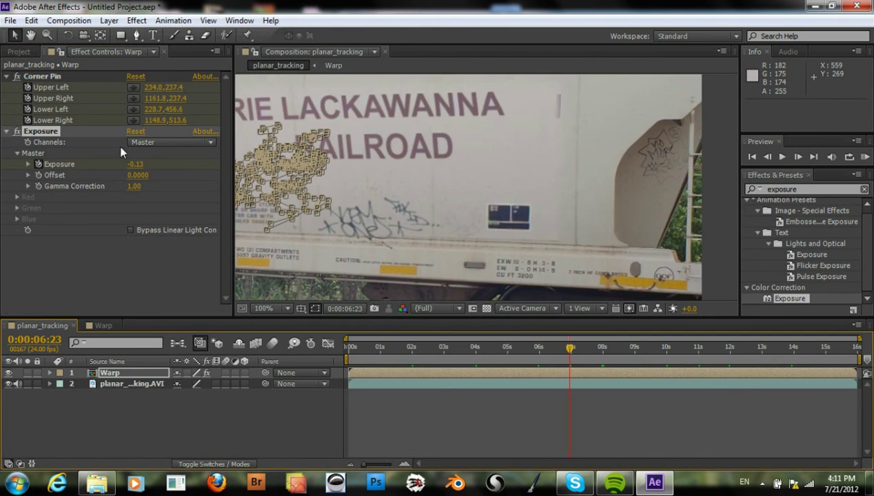
pyautogui.moveTo(144, 165); pyautogui.dragTo(135, 166)
pyautogui.click(506, 348)
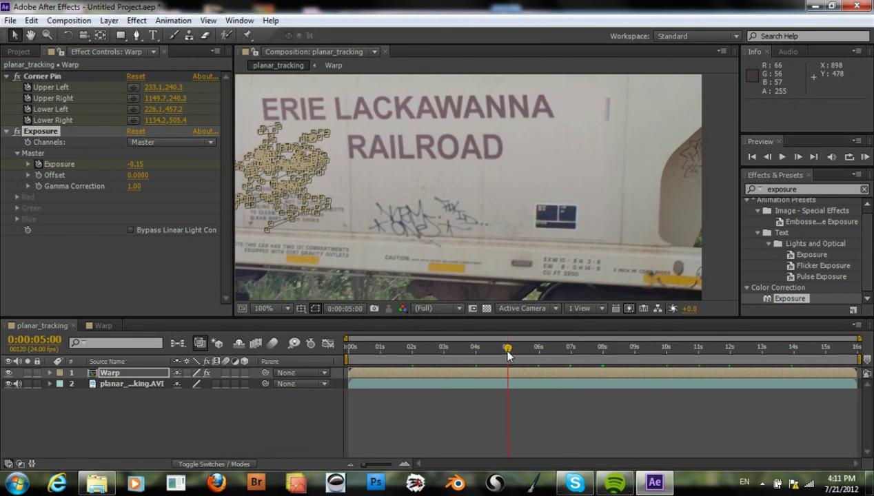
pyautogui.click(49, 372)
pyautogui.click(60, 384)
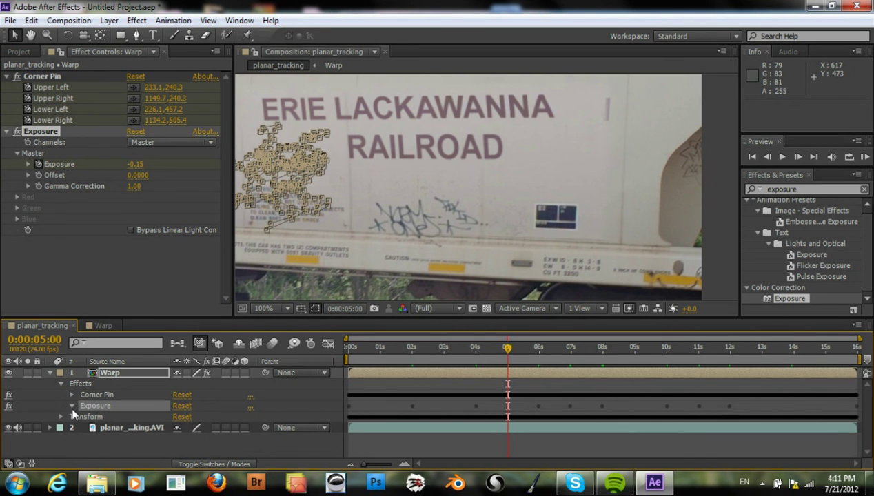
# Reveal the Master Exposure property and lower the graphic's exposure at 5 seconds.
pyautogui.click(71, 405)
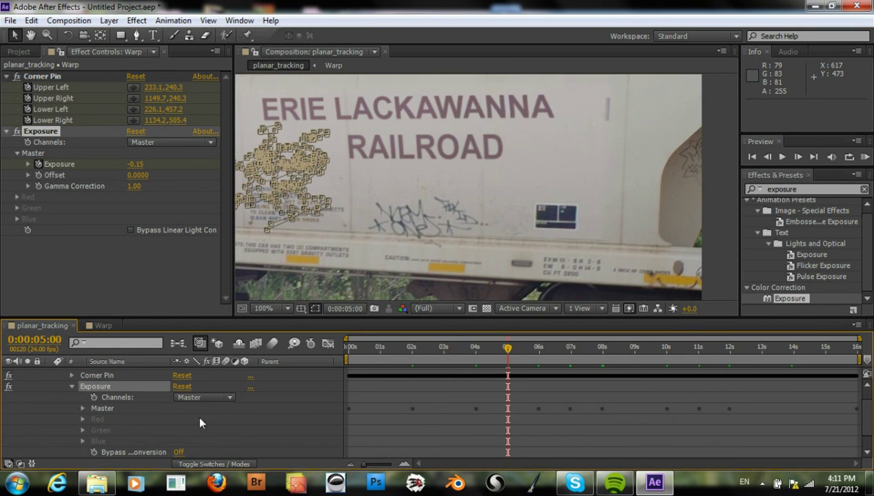
pyautogui.click(83, 408)
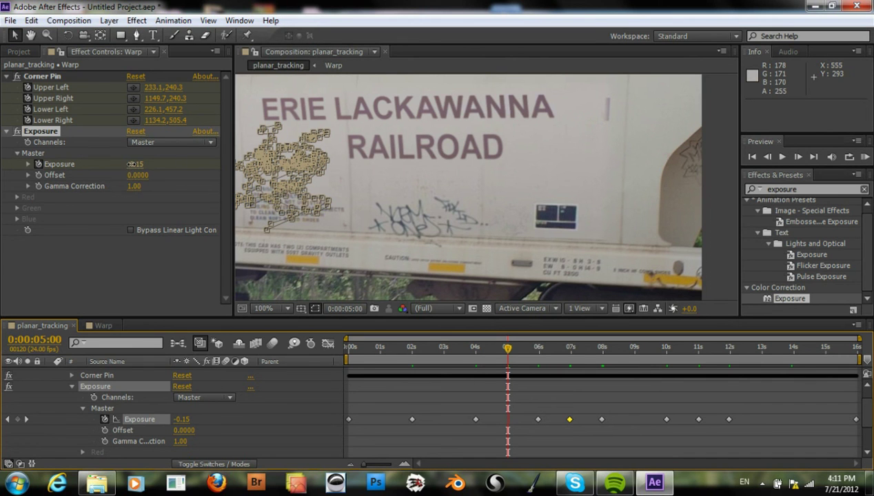
pyautogui.moveTo(130, 164); pyautogui.dragTo(132, 171)
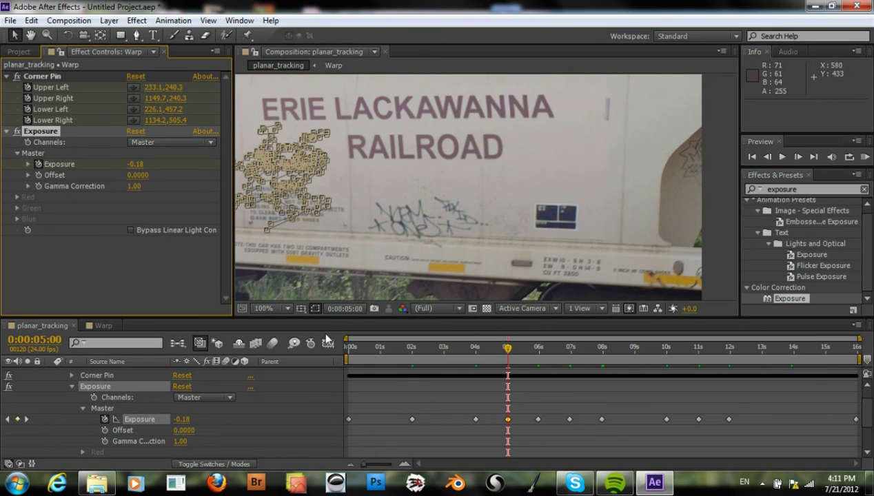
# Set the graphic's Exposure to -0.29 at about 9 seconds.
pyautogui.click(637, 349)
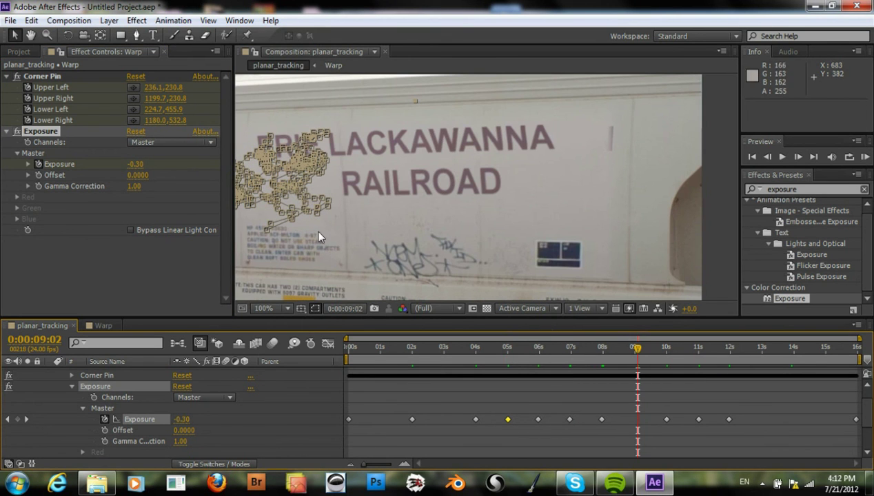
pyautogui.click(139, 164)
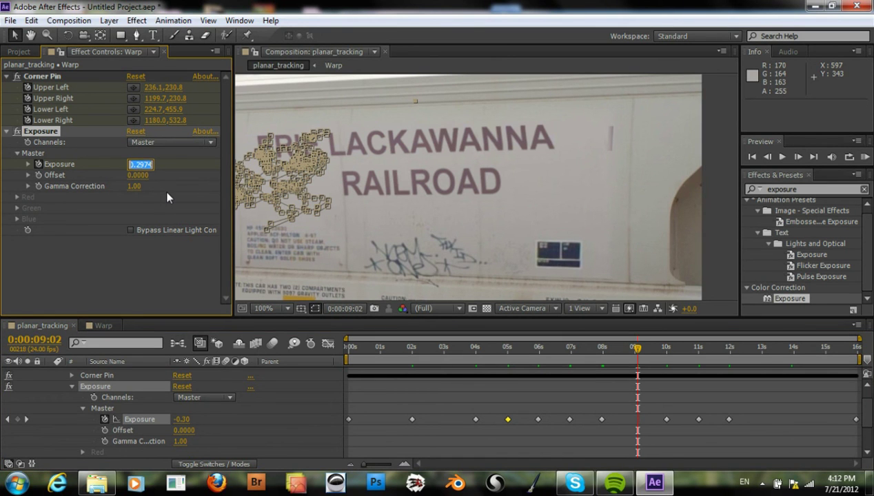
pyautogui.write('-0.285')
pyautogui.press('Return')
pyautogui.click(138, 166)
pyautogui.write('-0.29')
pyautogui.press('Return')
# Check the match at 13, 14 and 7.5 seconds, then set exposure -0.04 at 0:00:03:01.
pyautogui.click(762, 353)
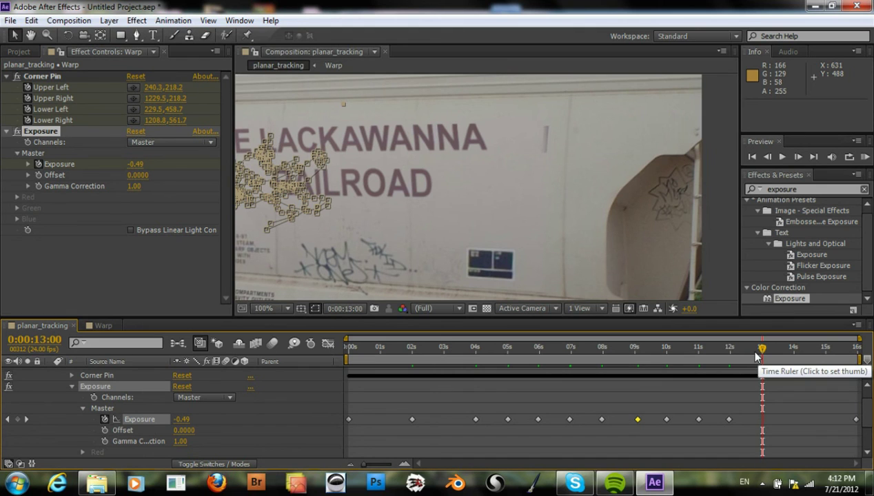
pyautogui.click(796, 351)
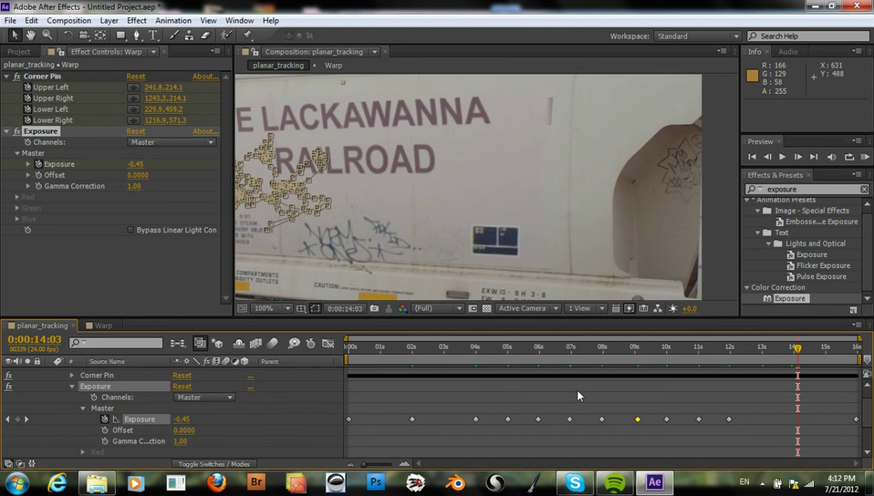
pyautogui.click(591, 358)
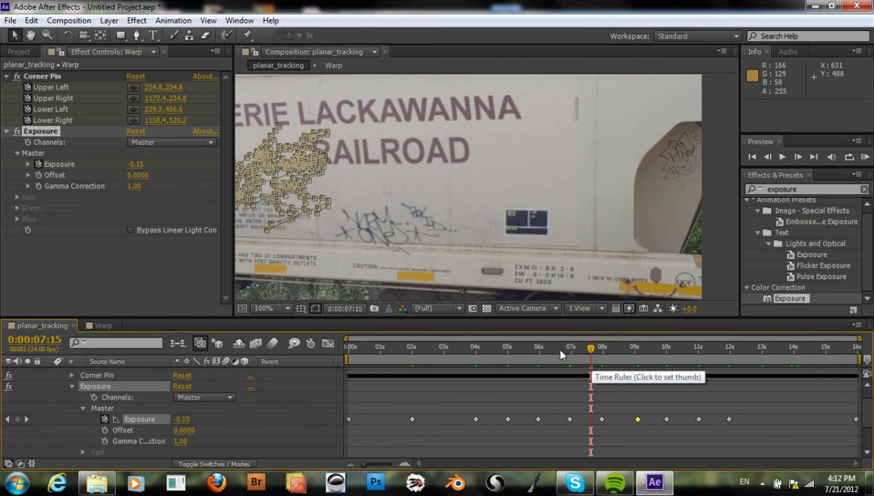
pyautogui.click(445, 352)
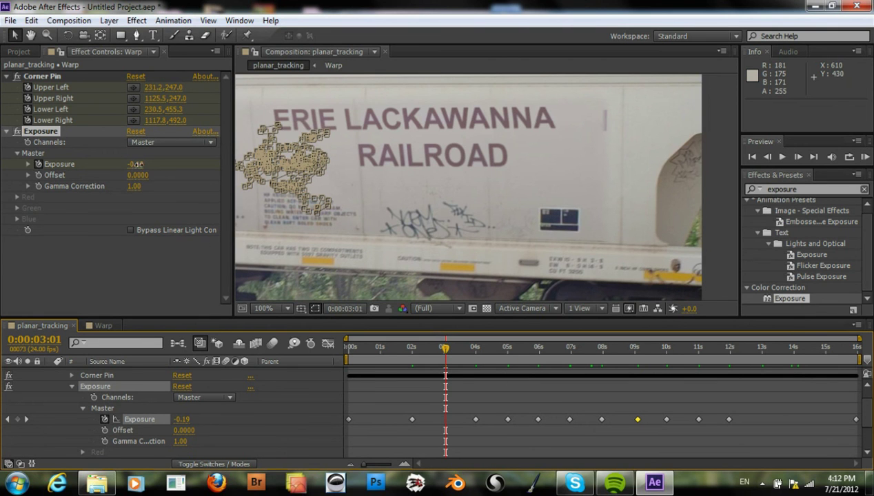
pyautogui.moveTo(136, 165); pyautogui.dragTo(142, 163)
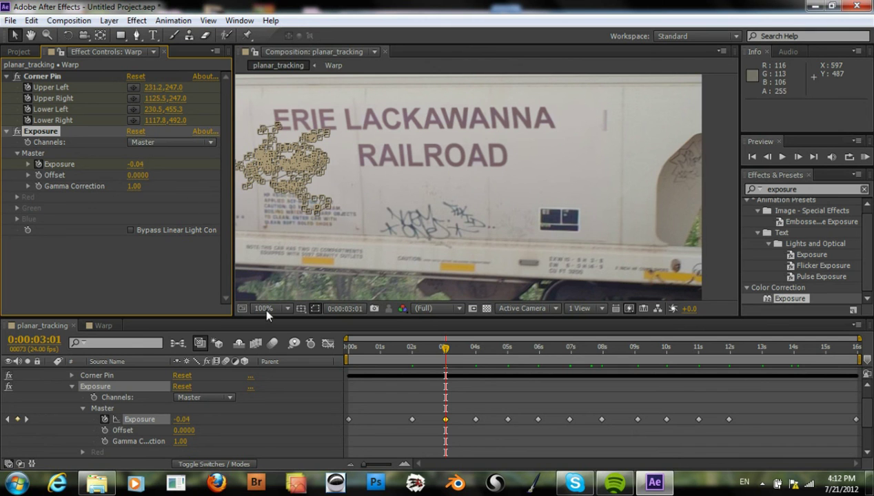
# Check the match at 2 and 4 seconds, then brighten the graphic at frame 0:00:00:11.
pyautogui.click(412, 348)
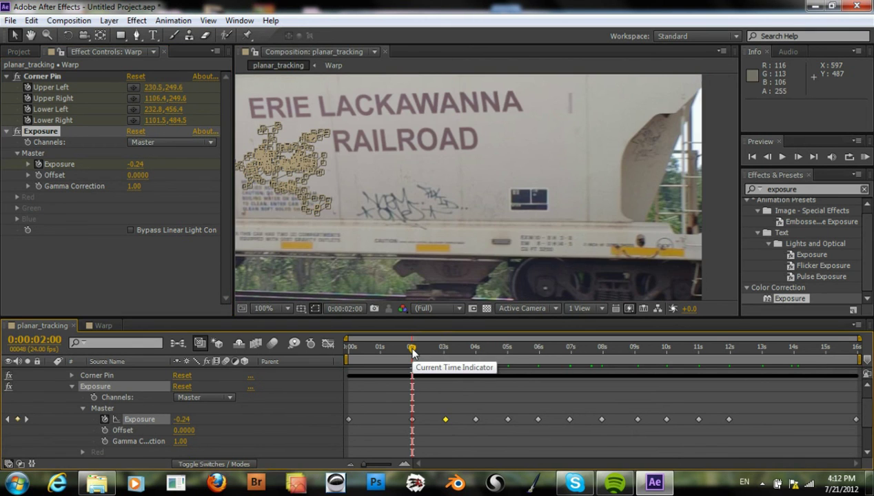
pyautogui.click(476, 348)
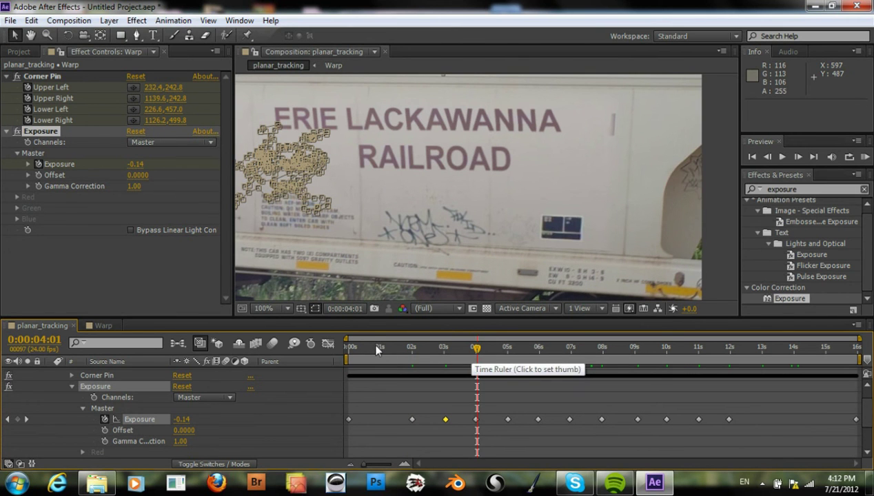
pyautogui.click(378, 348)
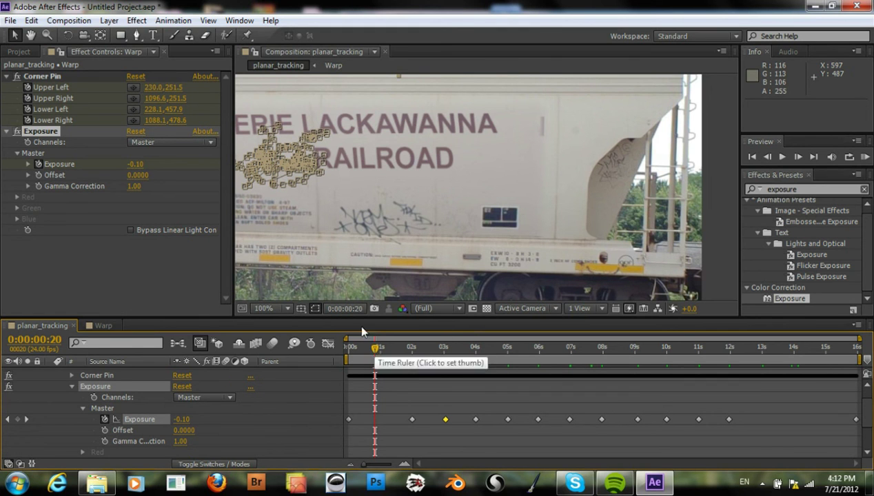
pyautogui.click(369, 351)
pyautogui.moveTo(368, 352); pyautogui.dragTo(363, 351)
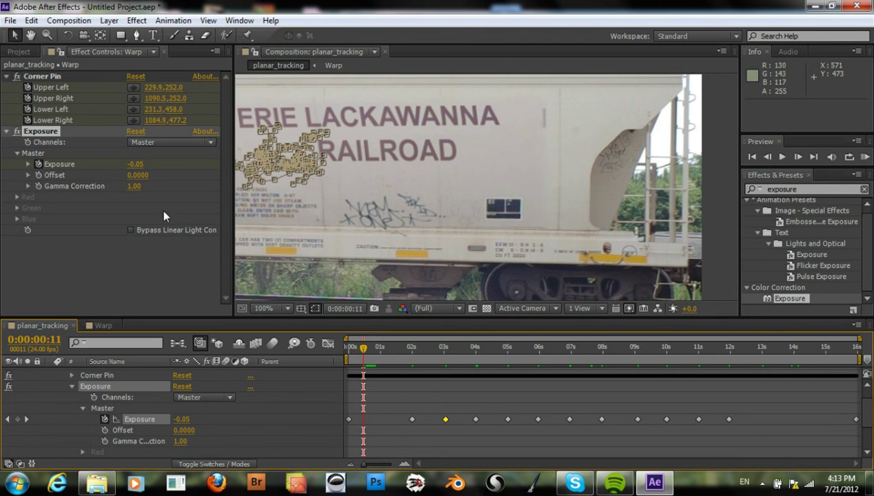
pyautogui.moveTo(134, 164); pyautogui.dragTo(144, 164)
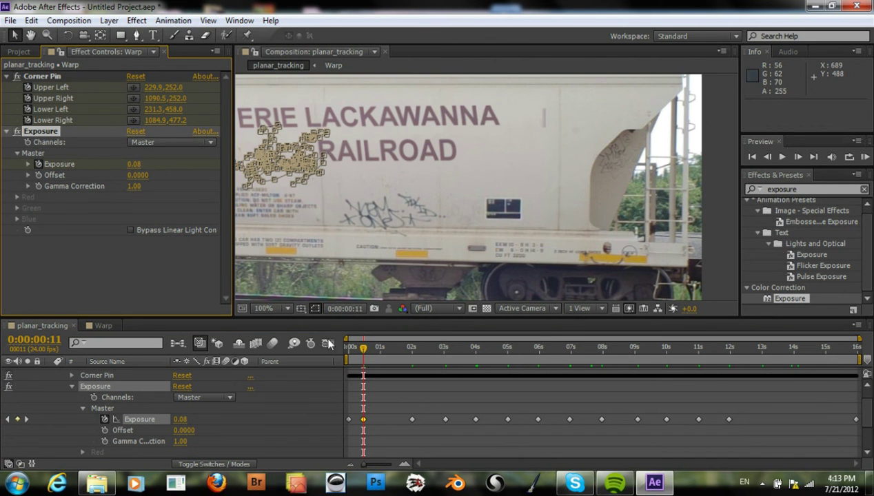
# Add an Exposure keyframe of -0.07 at 0:00:01:11.
pyautogui.moveTo(368, 348); pyautogui.dragTo(391, 346)
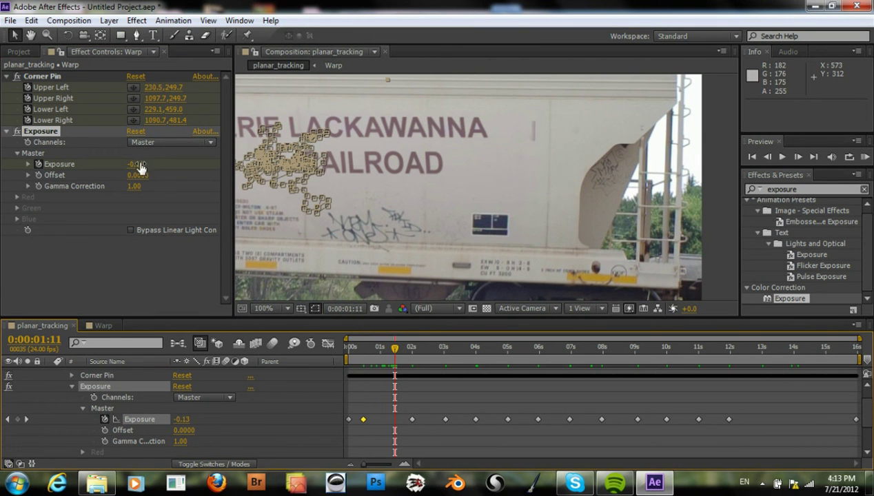
pyautogui.moveTo(136, 164)
pyautogui.mouseDown()
pyautogui.moveTo(152, 166)
pyautogui.moveTo(146, 164)
pyautogui.mouseUp()
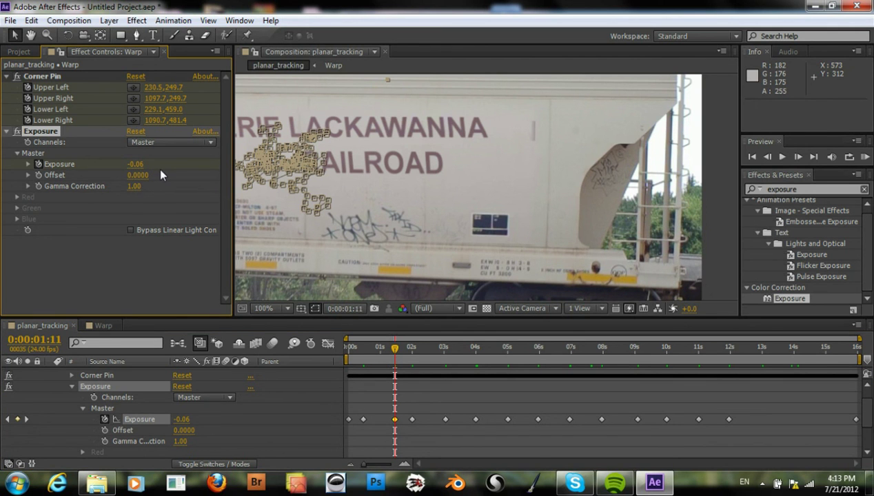
pyautogui.click(141, 165)
pyautogui.moveTo(152, 164); pyautogui.dragTo(142, 165)
pyautogui.write('7')
pyautogui.press('Return')
pyautogui.click(620, 348)
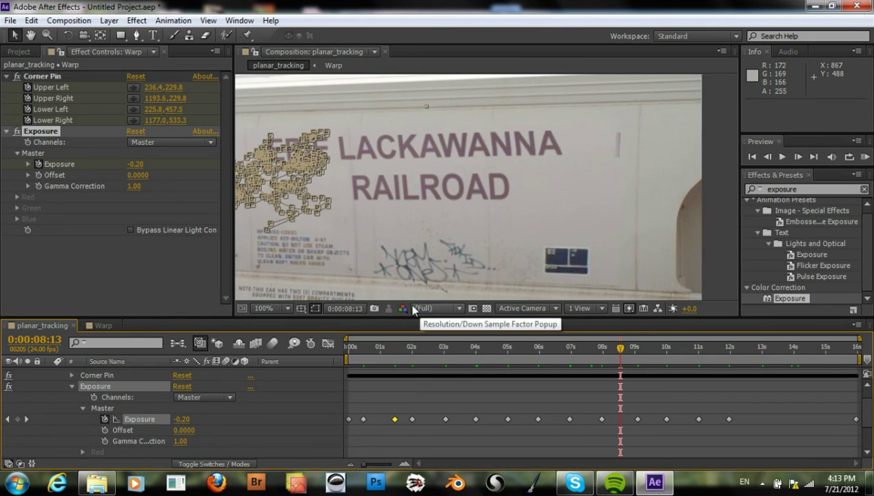
# Fit the whole frame in the viewer and review the track at 1, 10, 12, 14 and 4.5 seconds.
pyautogui.click(285, 307)
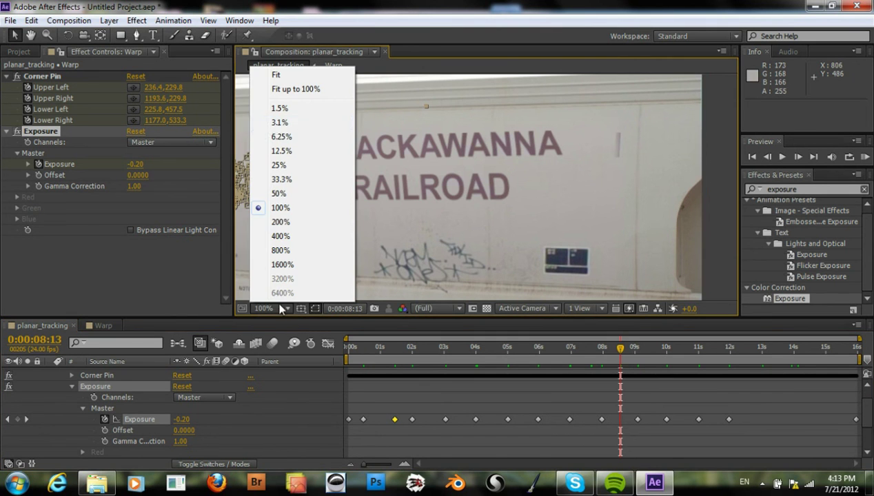
pyautogui.click(276, 76)
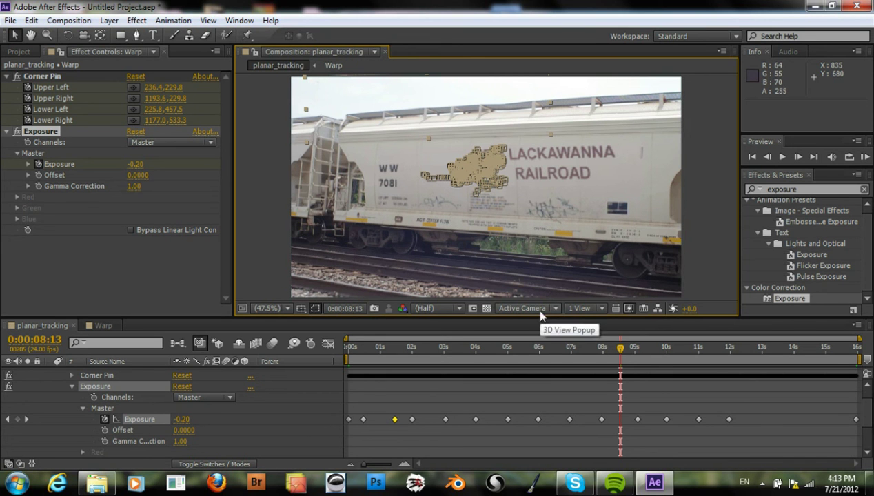
pyautogui.click(380, 348)
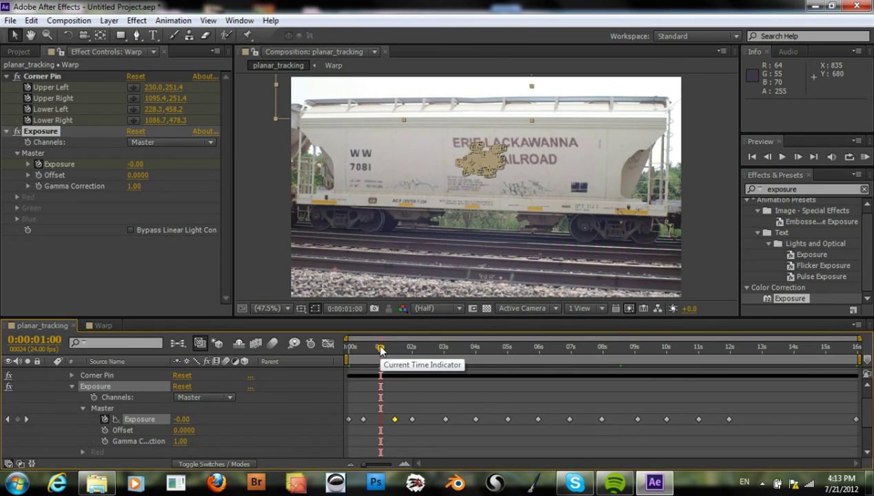
pyautogui.click(670, 348)
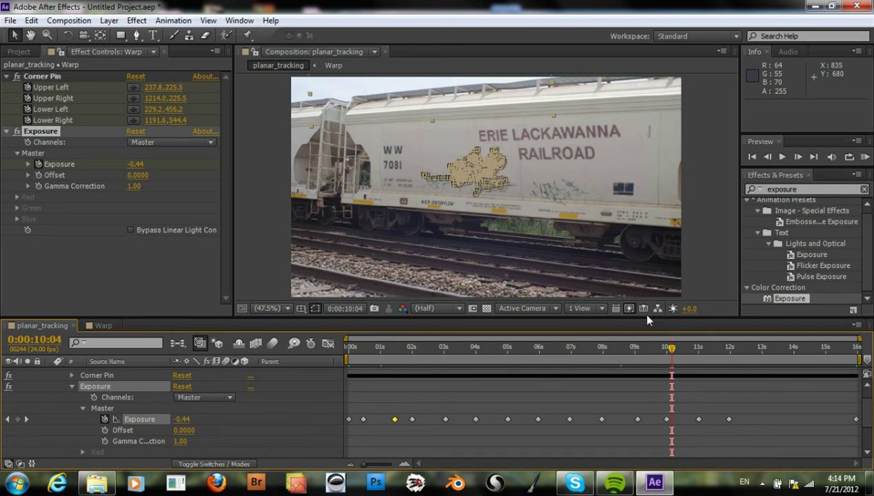
pyautogui.click(730, 348)
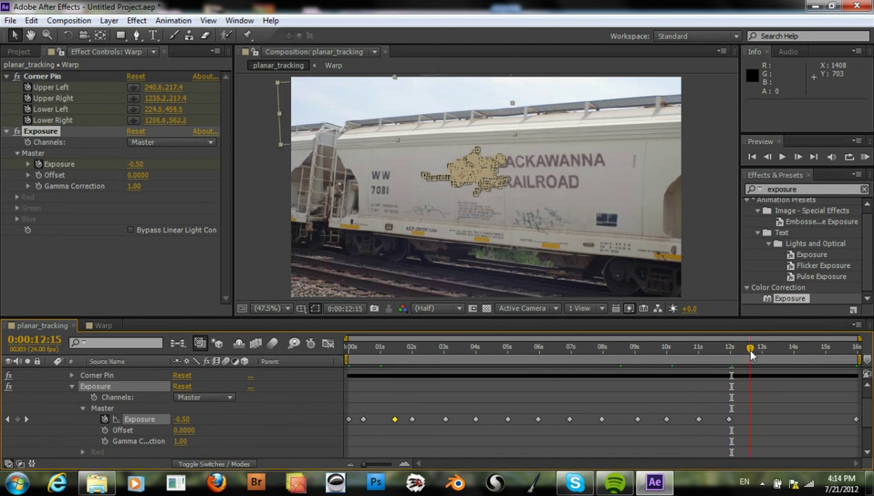
pyautogui.click(750, 348)
pyautogui.click(794, 348)
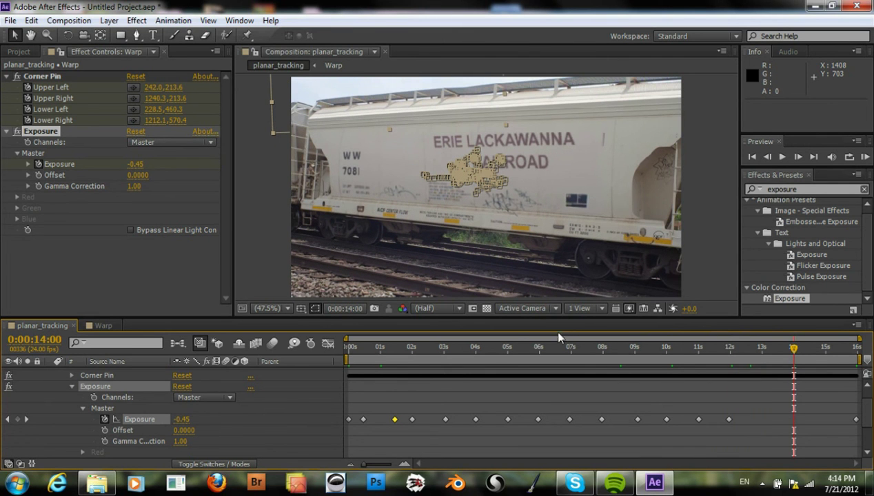
pyautogui.click(492, 349)
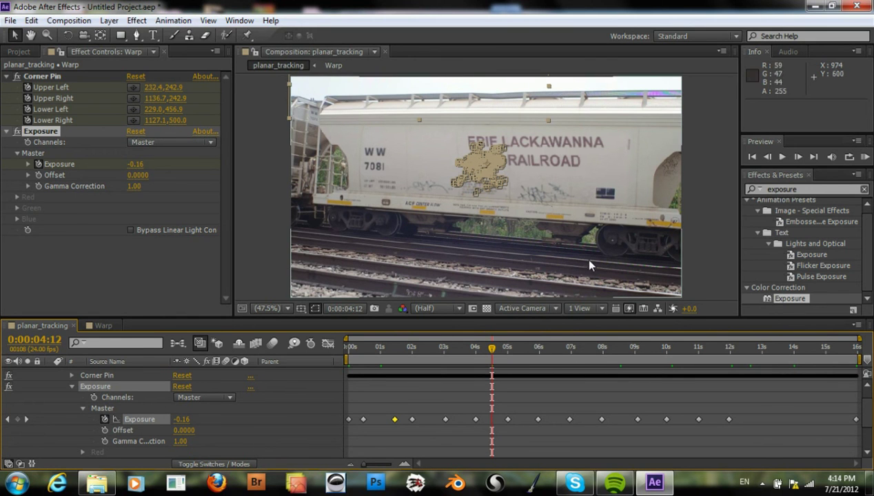
pyautogui.click(859, 142)
pyautogui.click(860, 146)
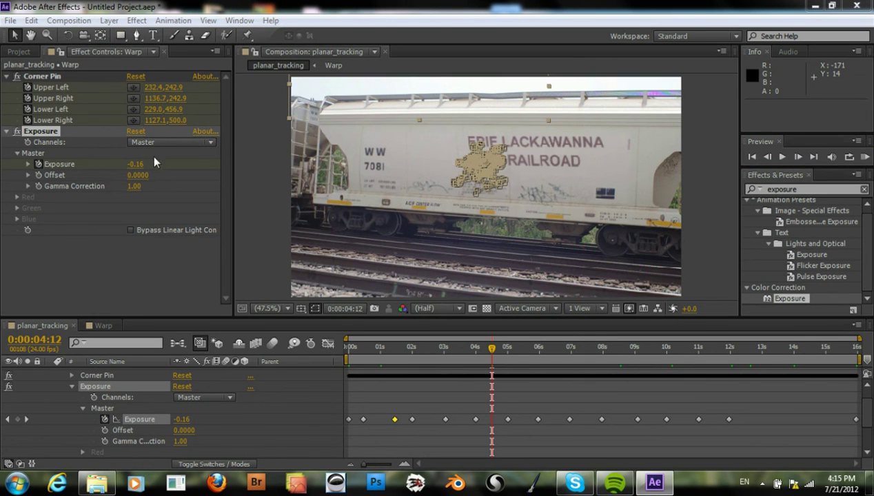
# Enable composition motion blur and turn on the Warp layer's motion blur switch.
pyautogui.click(273, 344)
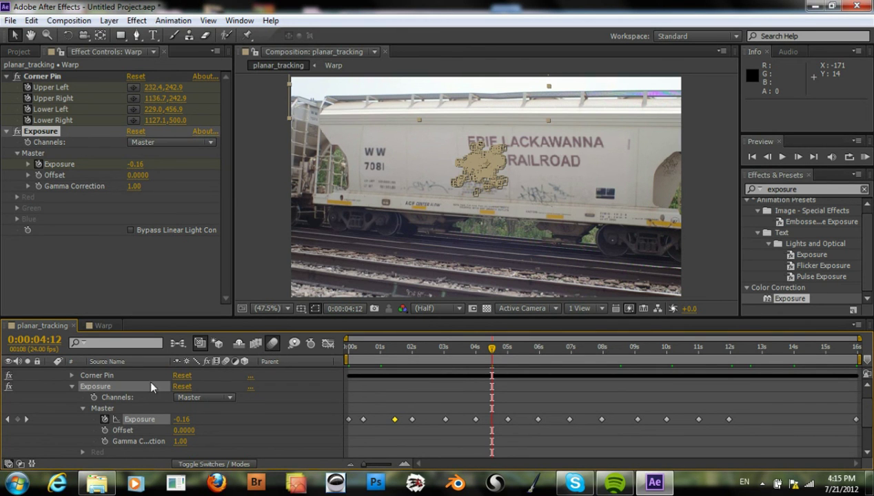
pyautogui.click(70, 384)
pyautogui.click(71, 386)
pyautogui.click(49, 372)
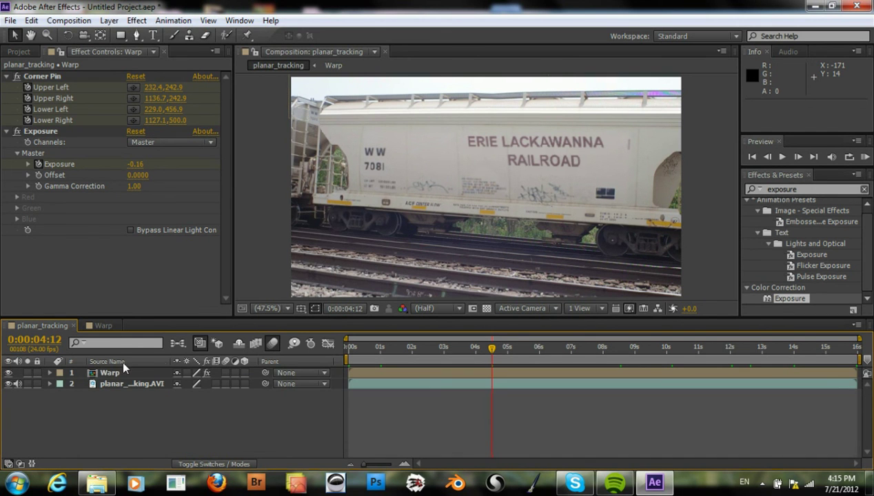
pyautogui.click(225, 373)
pyautogui.click(69, 20)
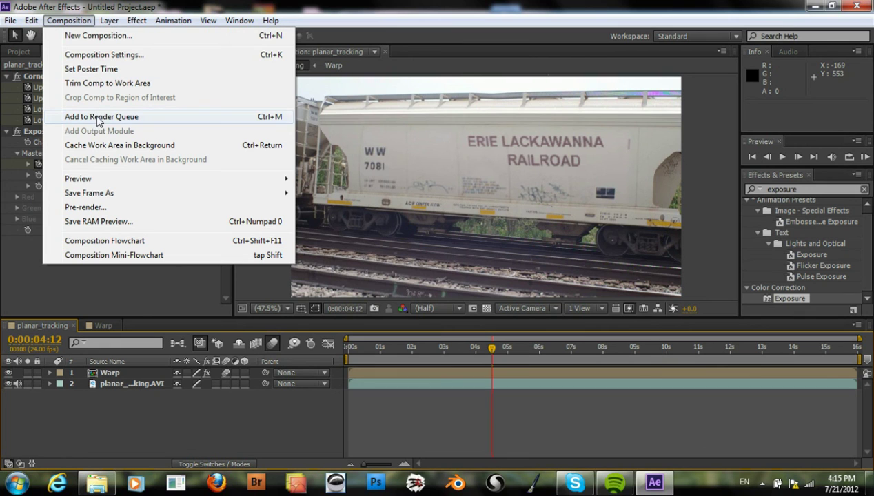
pyautogui.click(89, 265)
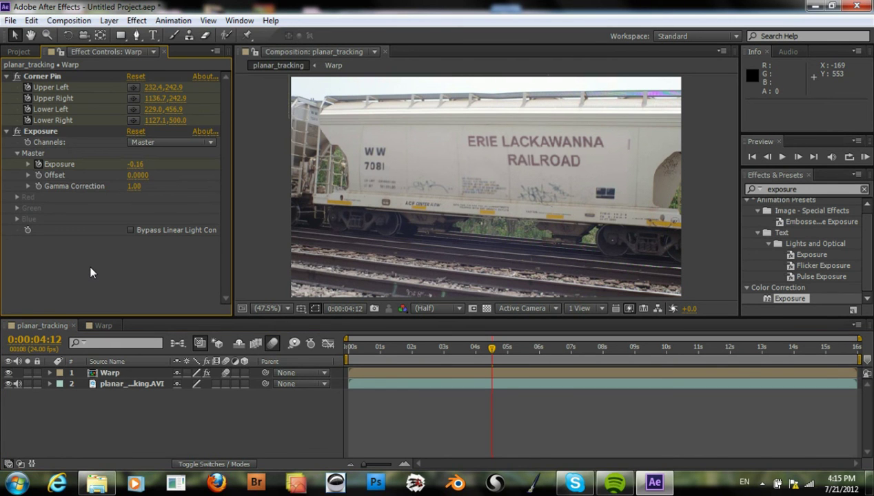